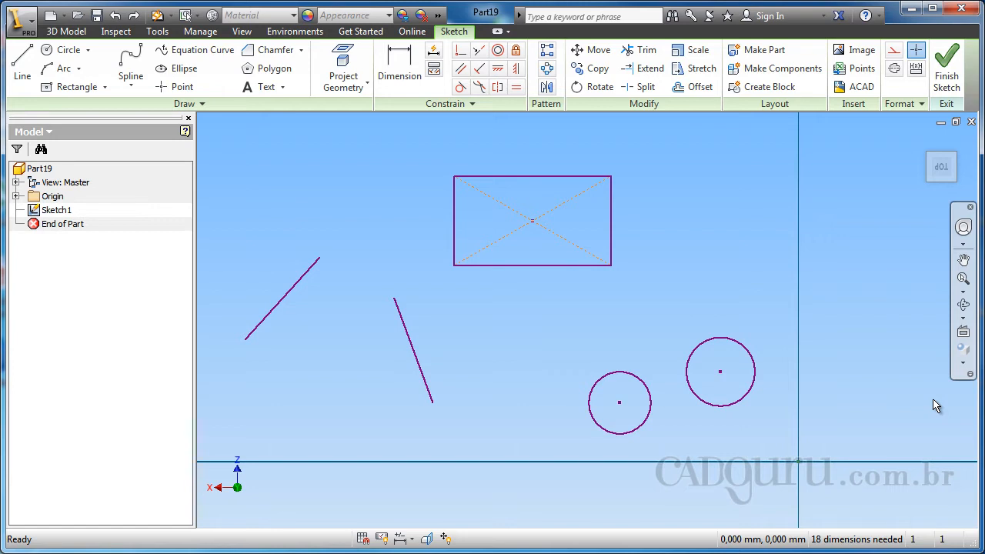
# Step: Join the upper endpoints of the two slanted lines with a coincident constraint
pyautogui.click(461, 51)
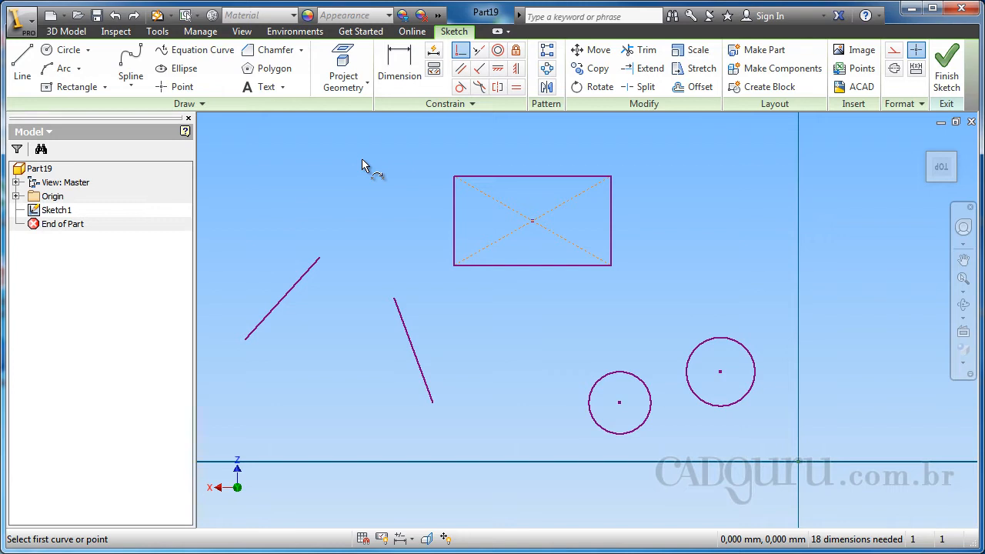
pyautogui.moveTo(380, 343)
pyautogui.mouseDown(button='middle')
pyautogui.moveTo(389, 362)
pyautogui.moveTo(411, 341)
pyautogui.mouseUp(button='middle')
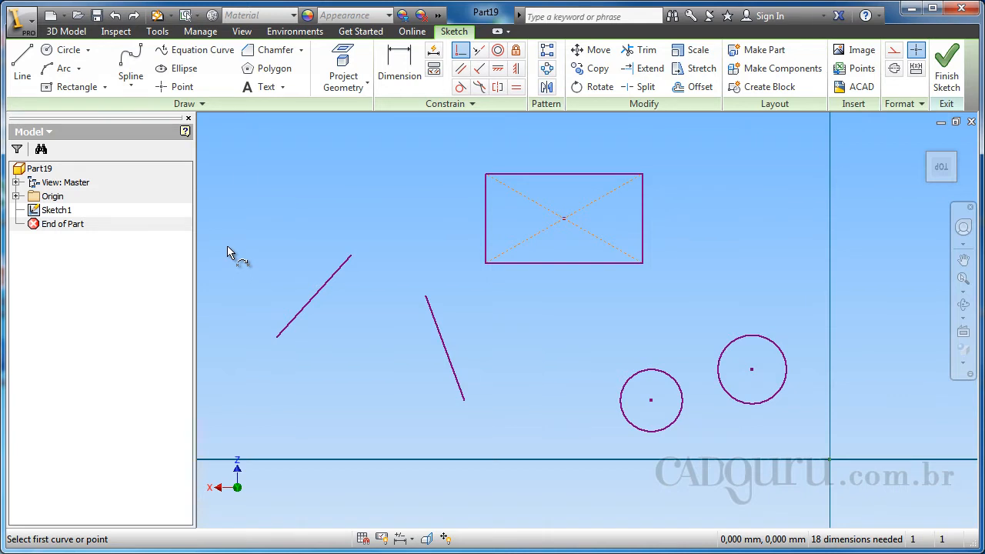
pyautogui.click(351, 255)
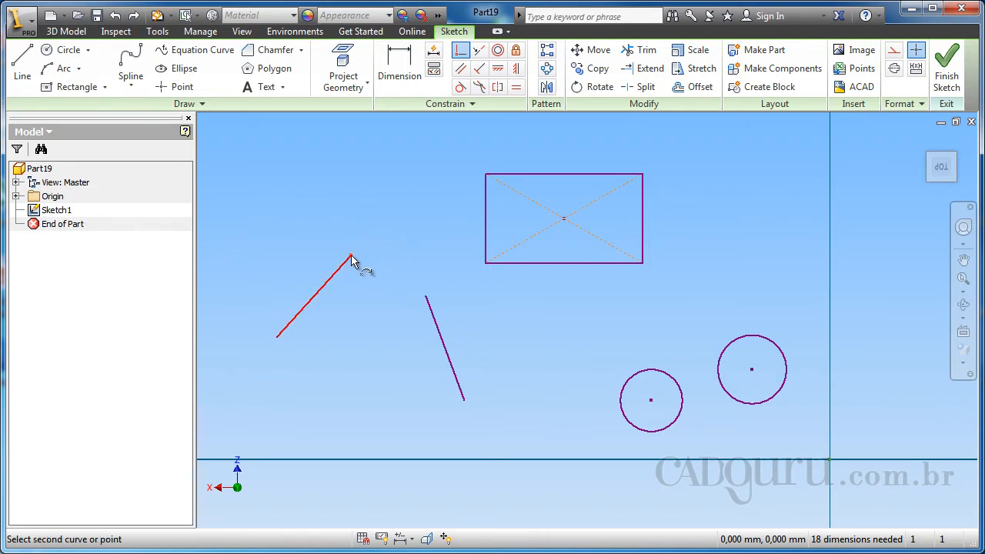
pyautogui.click(425, 297)
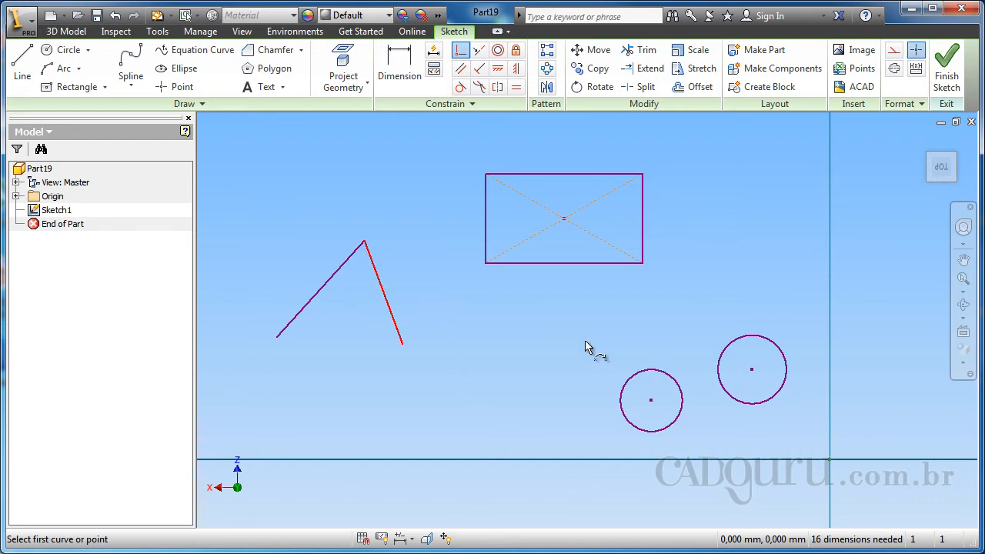
# Step: Constrain the centers of the two circles coincident with each other and with the rectangle's center point
pyautogui.moveTo(579, 369); pyautogui.dragTo(584, 344, button='middle')
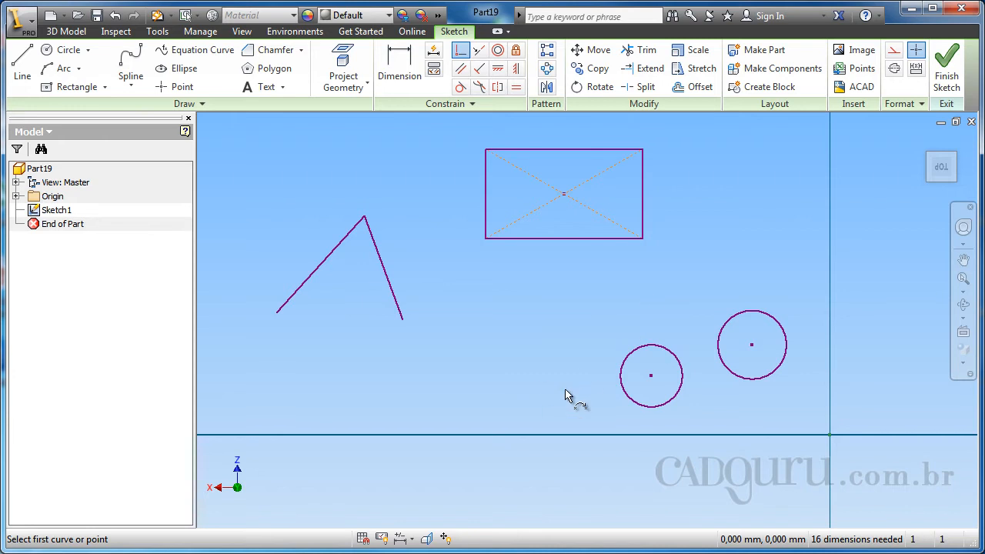
pyautogui.click(651, 377)
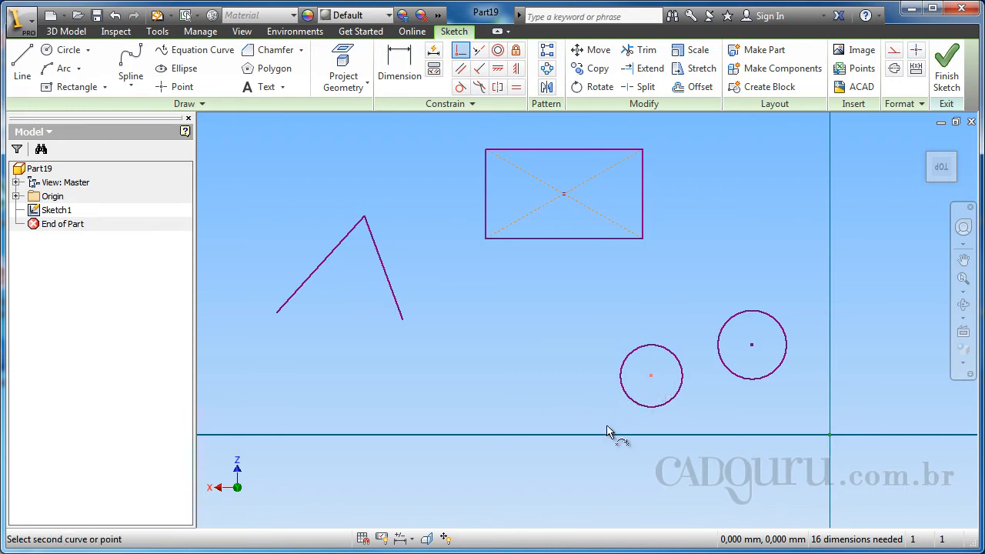
pyautogui.click(754, 351)
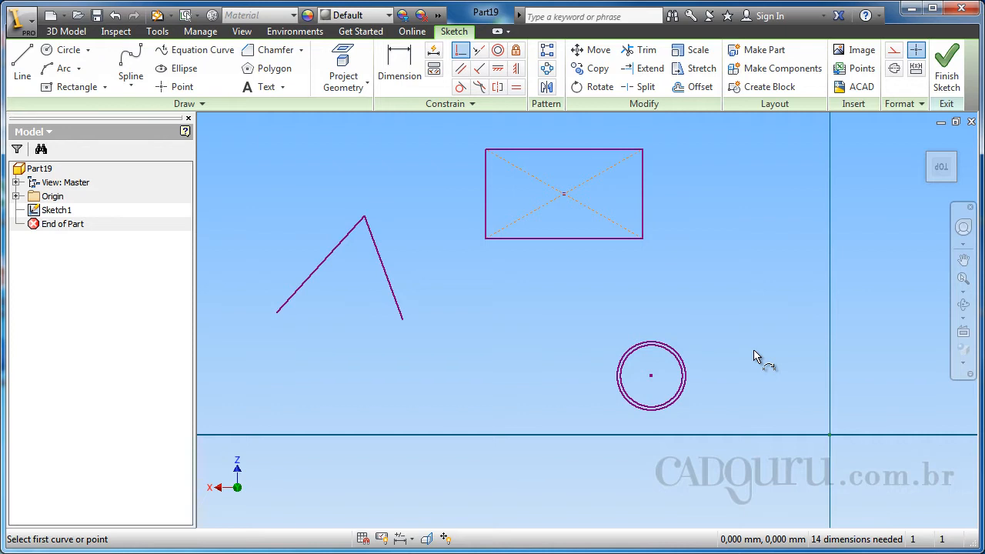
pyautogui.moveTo(735, 296); pyautogui.dragTo(747, 362, button='middle')
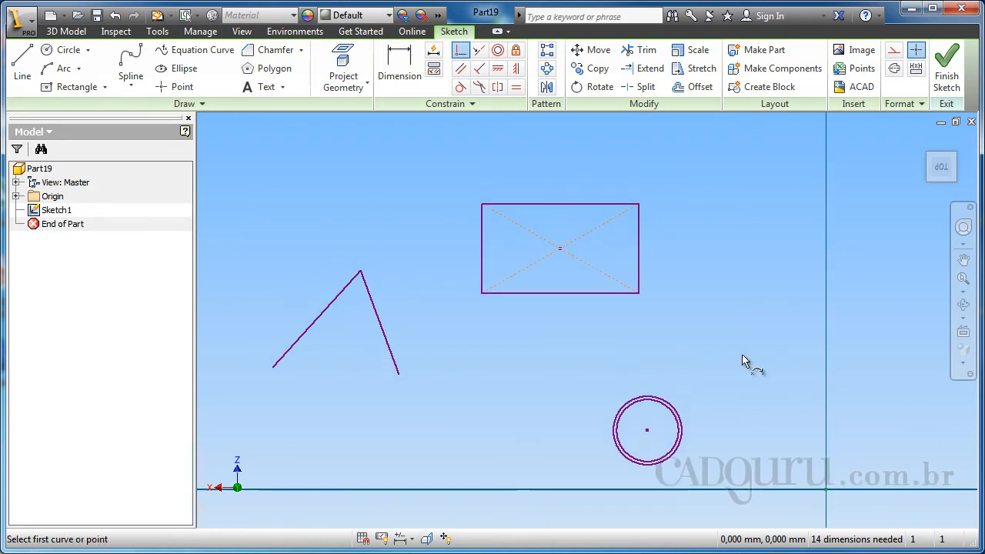
pyautogui.click(648, 434)
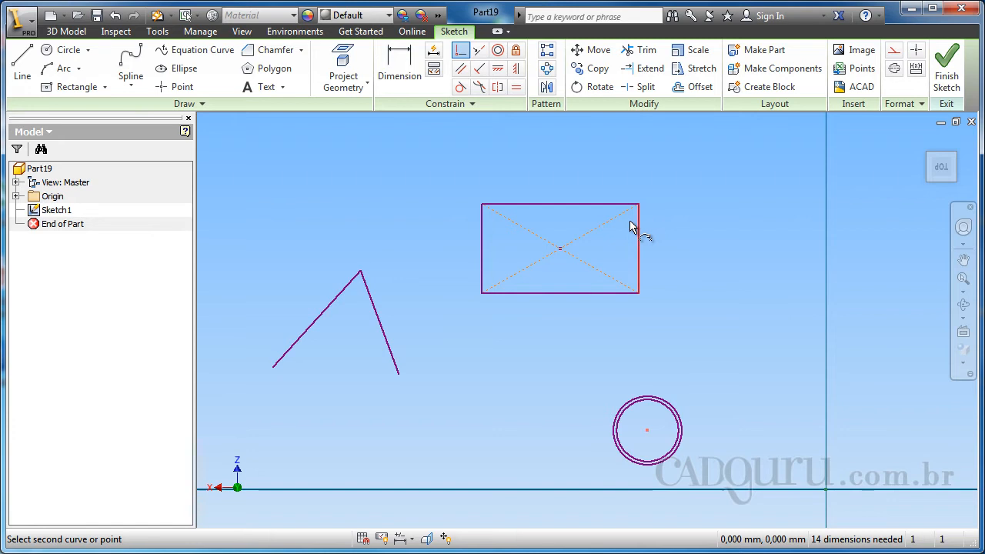
pyautogui.click(565, 250)
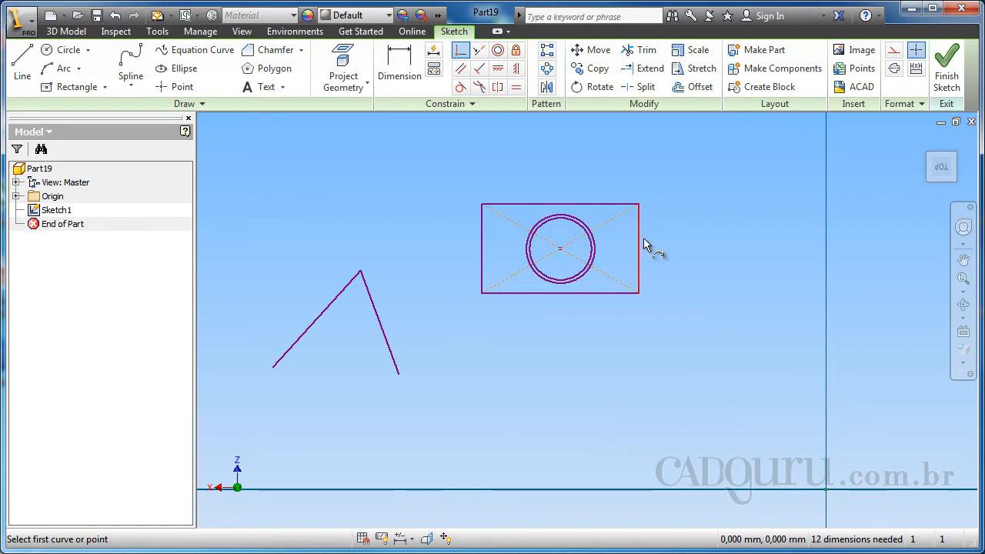
# Step: Make the rectangle's center point coincident with the sketch origin where the two axes cross
pyautogui.moveTo(580, 419)
pyautogui.mouseDown(button='middle')
pyautogui.moveTo(547, 347)
pyautogui.moveTo(499, 330)
pyautogui.mouseUp(button='middle')
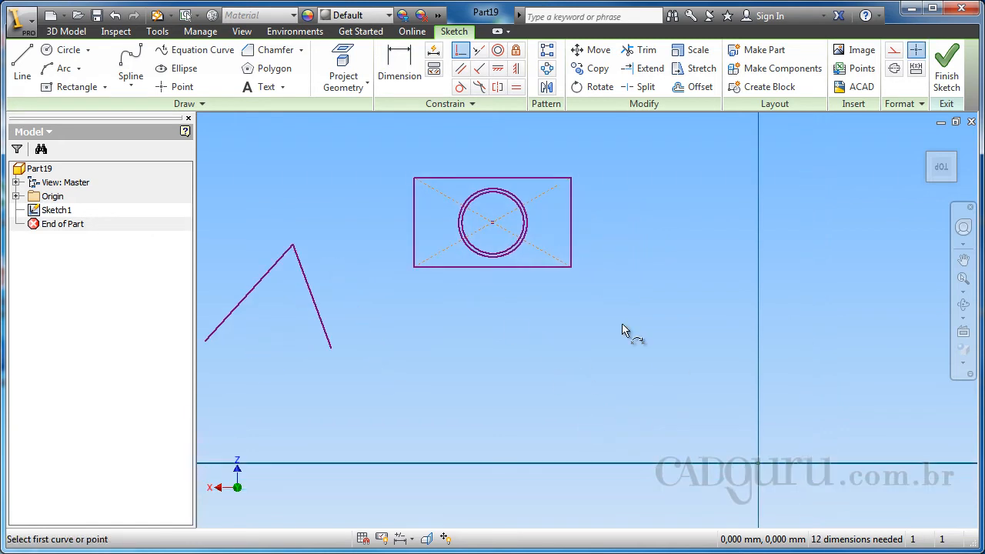
pyautogui.click(494, 223)
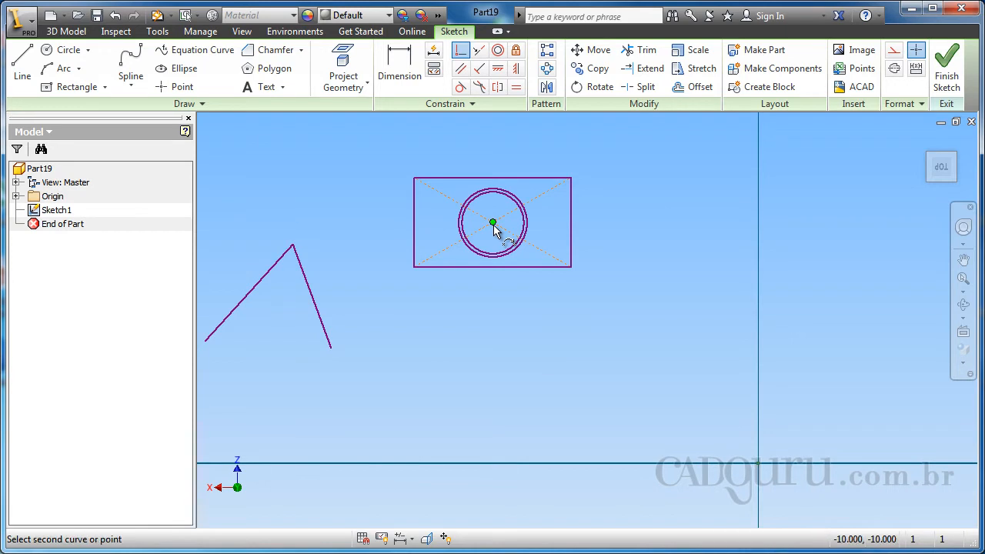
pyautogui.click(762, 454)
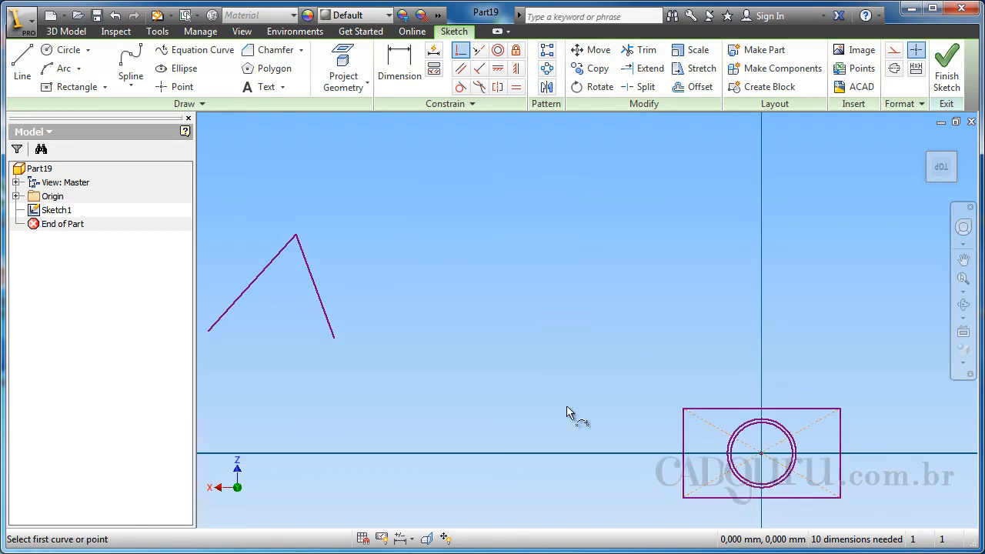
pyautogui.moveTo(566, 413); pyautogui.dragTo(512, 325, button='middle')
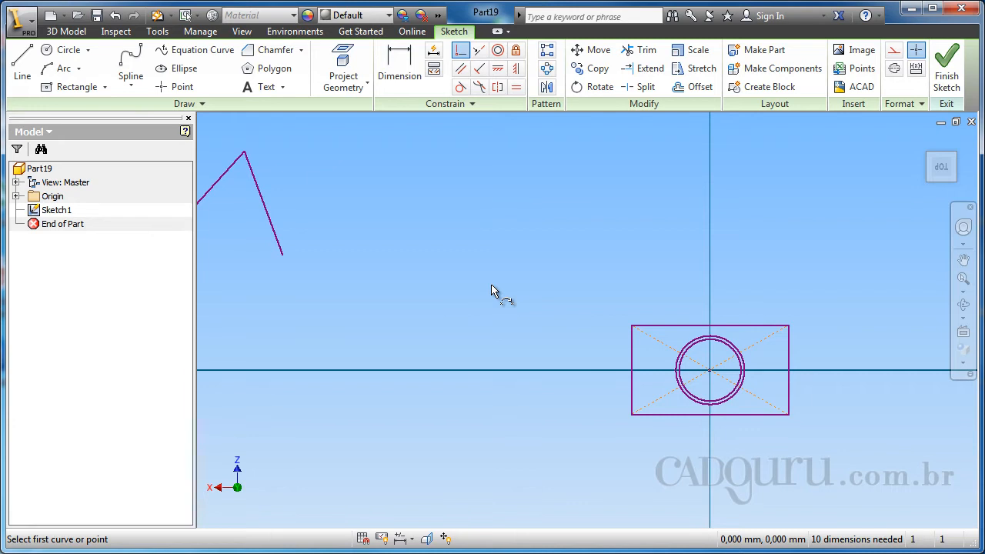
pyautogui.scroll(5, 770, 392)
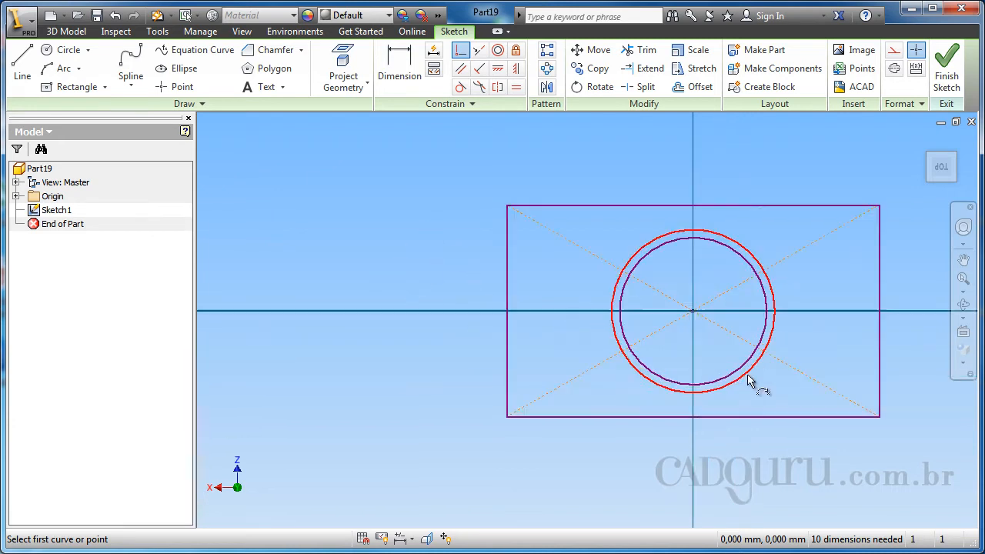
pyautogui.moveTo(748, 381)
pyautogui.mouseDown(button='middle')
pyautogui.moveTo(715, 428)
pyautogui.moveTo(675, 431)
pyautogui.mouseUp(button='middle')
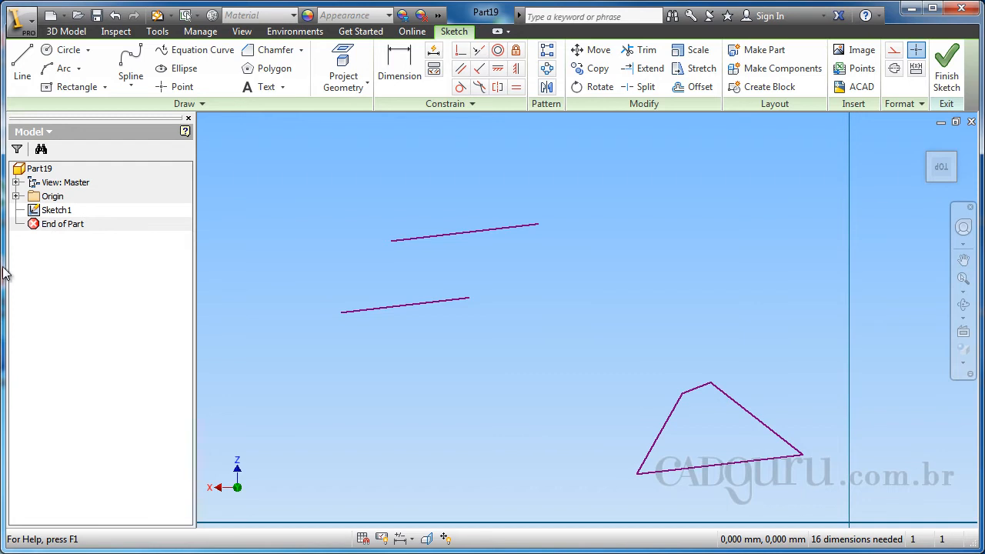
# Step: Pull the right endpoint of the lower line down and outward so it slopes differently from the upper line
pyautogui.moveTo(387, 303); pyautogui.dragTo(426, 331, button='middle')
pyautogui.scroll(5, 439, 305)
pyautogui.scroll(-8, 439, 306)
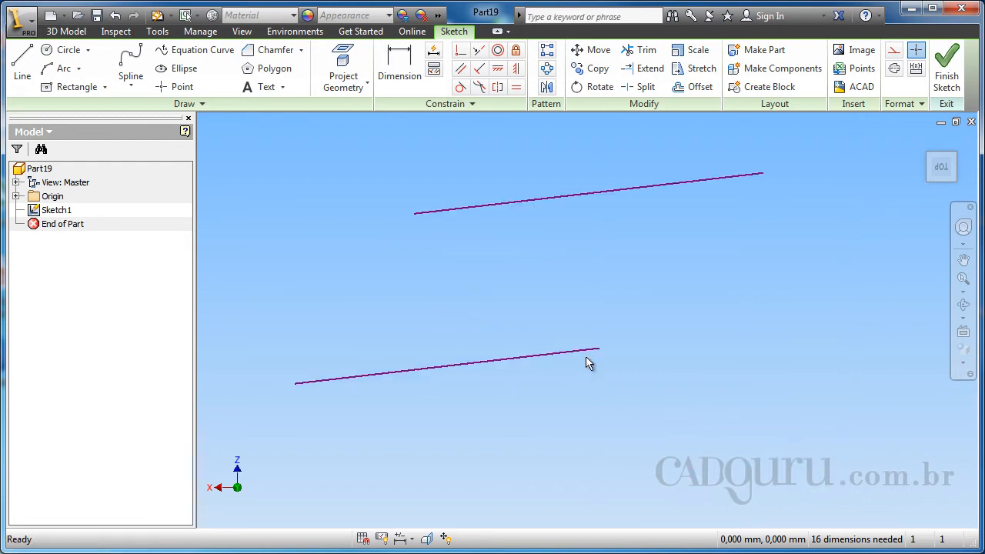
pyautogui.moveTo(600, 351); pyautogui.dragTo(783, 484)
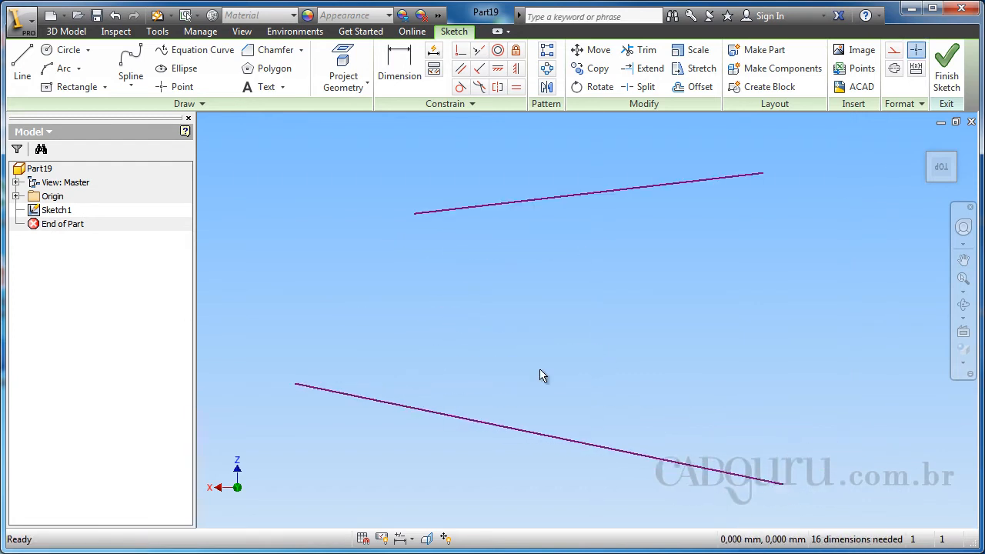
# Step: Apply a parallel constraint between the upper separate line and the lower separate line
pyautogui.moveTo(412, 344); pyautogui.dragTo(349, 314, button='middle')
pyautogui.moveTo(497, 349)
pyautogui.mouseDown(button='middle')
pyautogui.moveTo(561, 372)
pyautogui.moveTo(539, 364)
pyautogui.mouseUp(button='middle')
pyautogui.scroll(3, 578, 444)
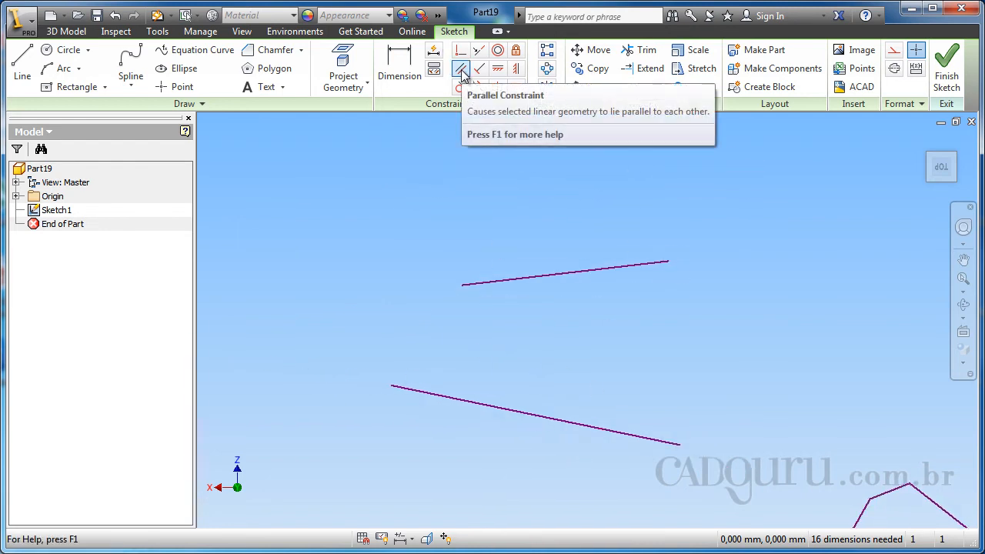
pyautogui.click(461, 71)
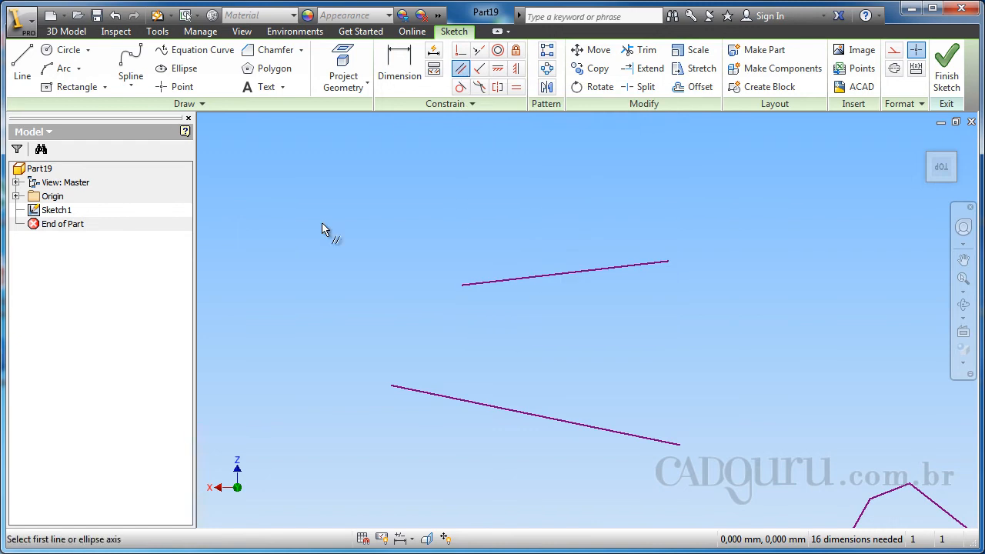
pyautogui.moveTo(394, 305); pyautogui.dragTo(361, 277, button='middle')
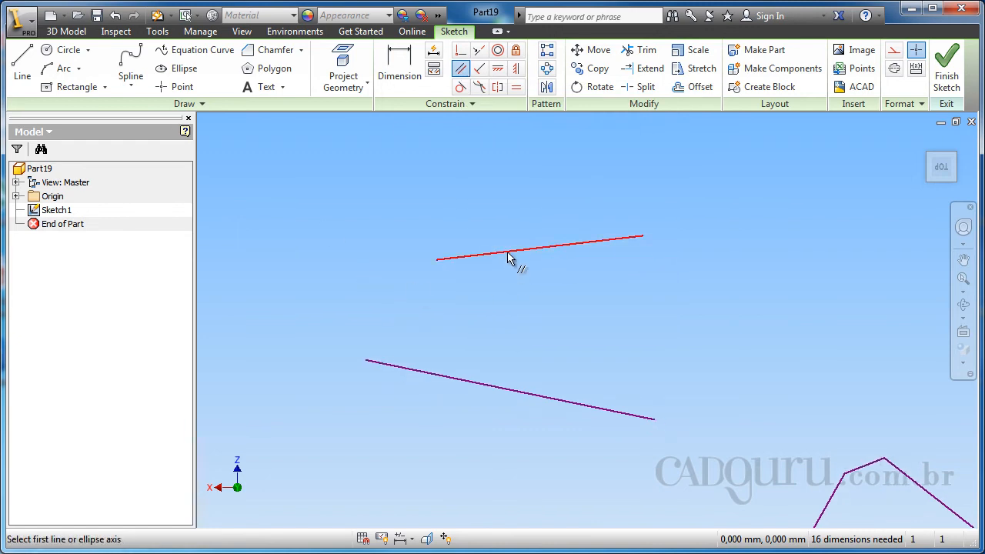
pyautogui.click(508, 253)
pyautogui.click(451, 379)
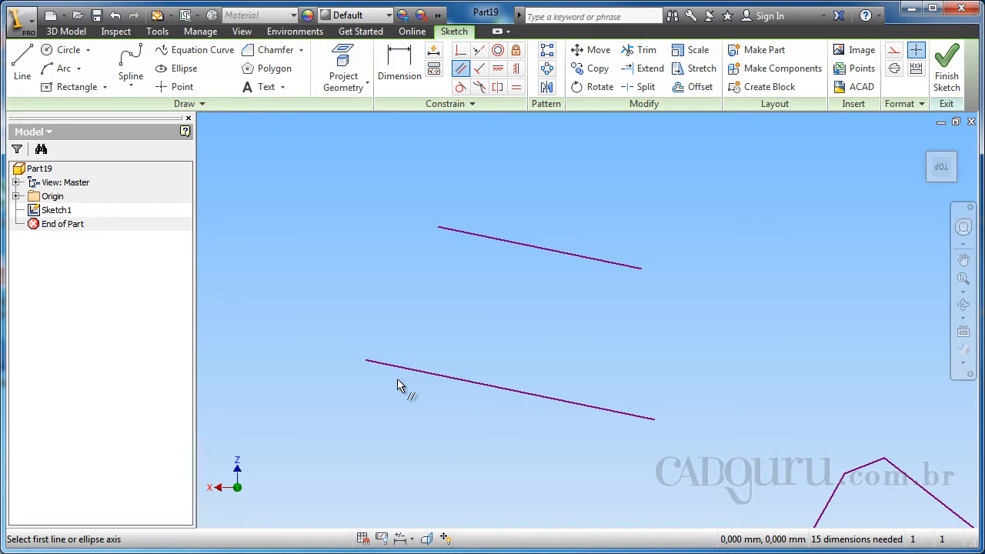
# Step: Apply a parallel constraint between the left and right slanted sides of the four-sided closed profile
pyautogui.moveTo(716, 376)
pyautogui.mouseDown(button='middle')
pyautogui.moveTo(549, 192)
pyautogui.moveTo(481, 154)
pyautogui.mouseUp(button='middle')
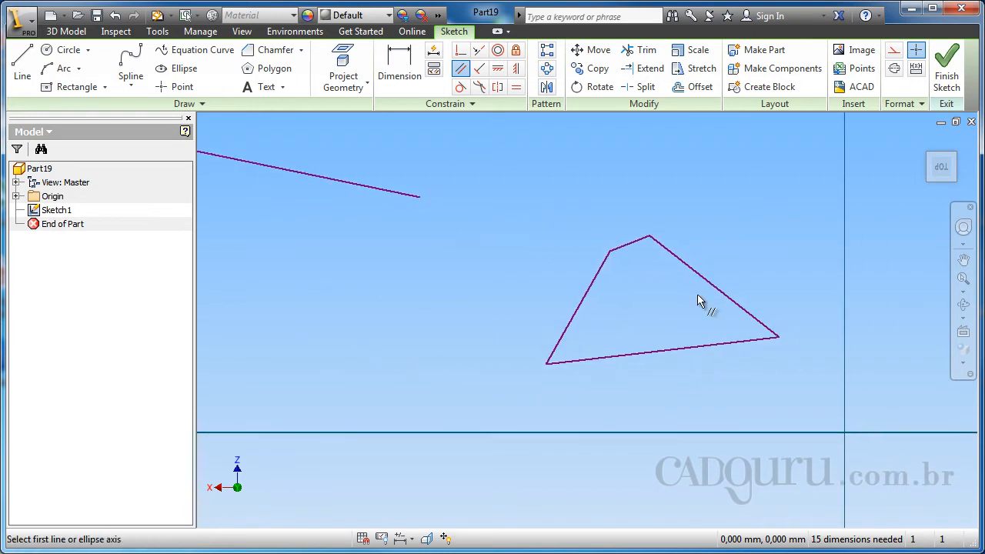
pyautogui.scroll(-1, 697, 294)
pyautogui.scroll(-3, 728, 305)
pyautogui.moveTo(678, 334); pyautogui.dragTo(658, 353, button='middle')
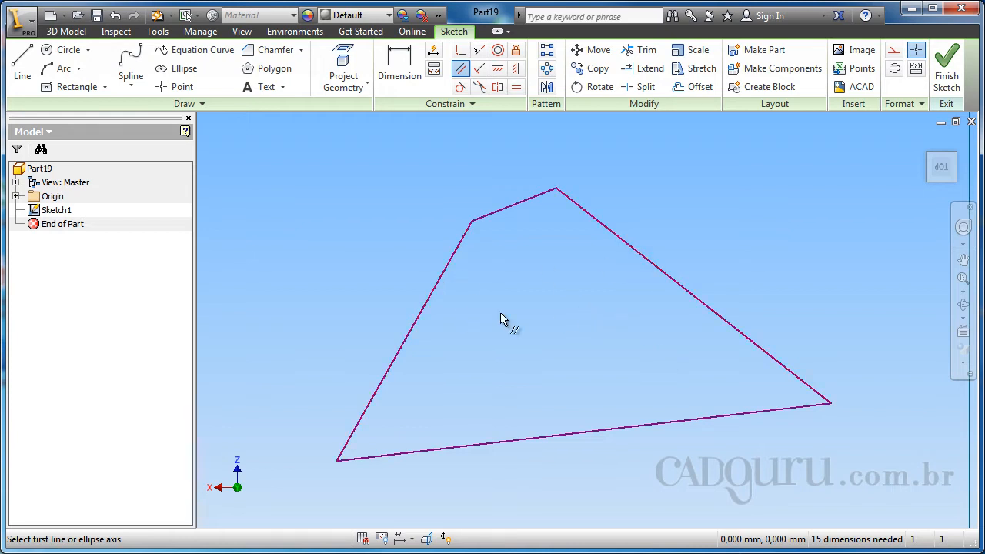
pyautogui.click(433, 297)
pyautogui.click(639, 254)
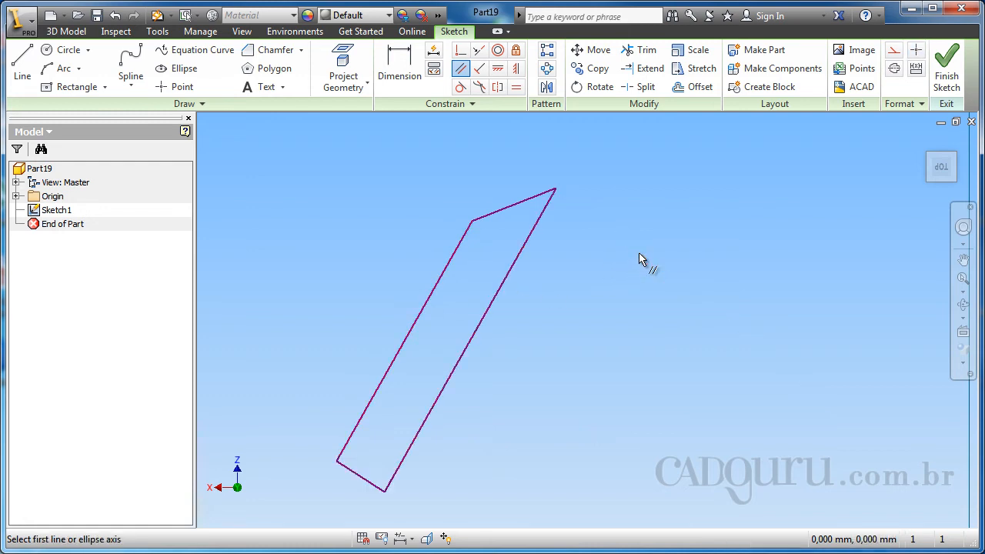
# Step: Make the short top and bottom edges of the four-sided profile parallel, and end the constraint command
pyautogui.moveTo(590, 341); pyautogui.dragTo(726, 318, button='middle')
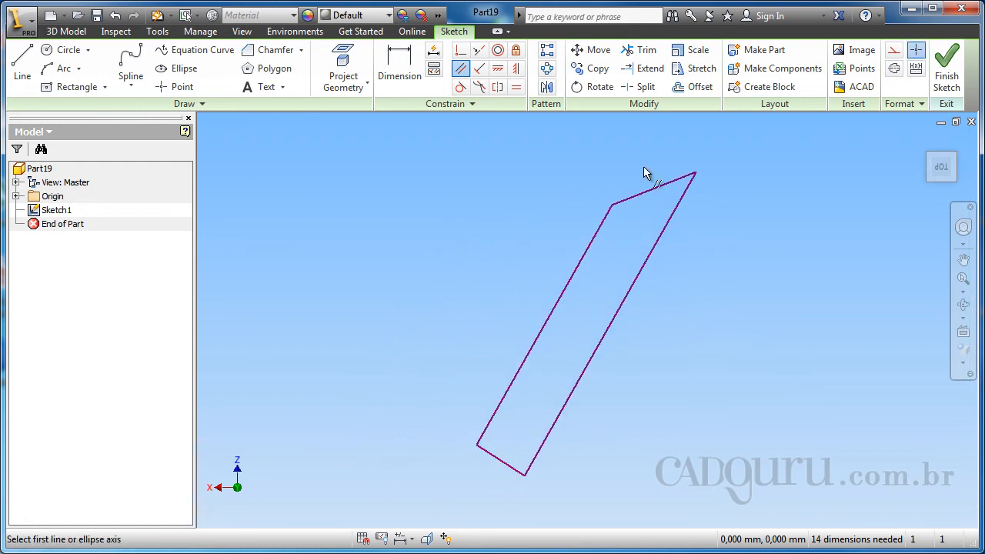
pyautogui.click(678, 194)
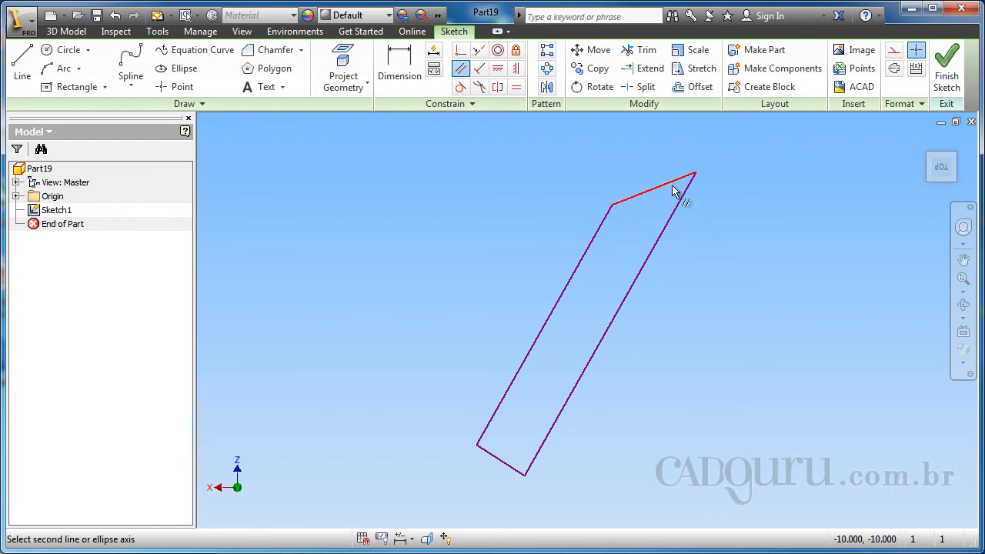
pyautogui.click(510, 475)
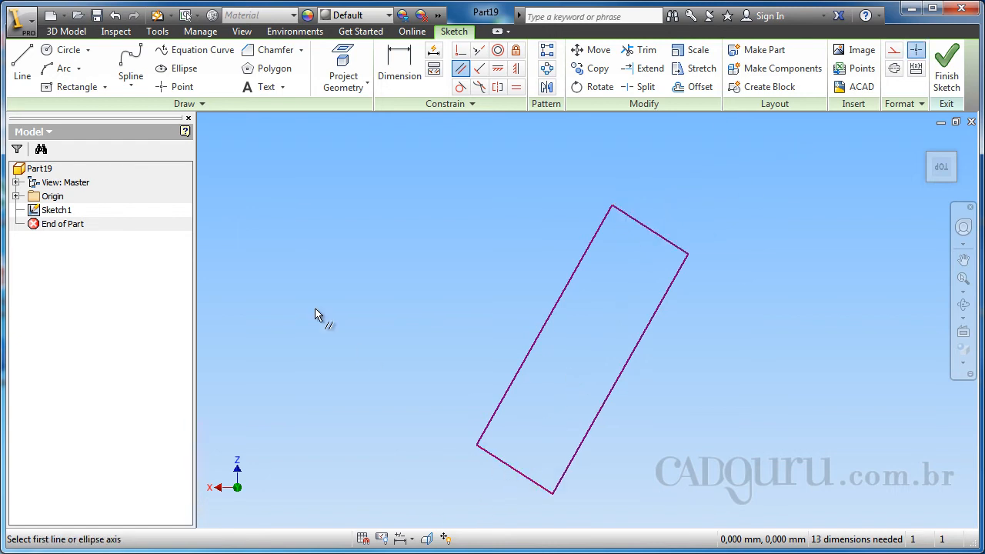
pyautogui.scroll(-6, 405, 295)
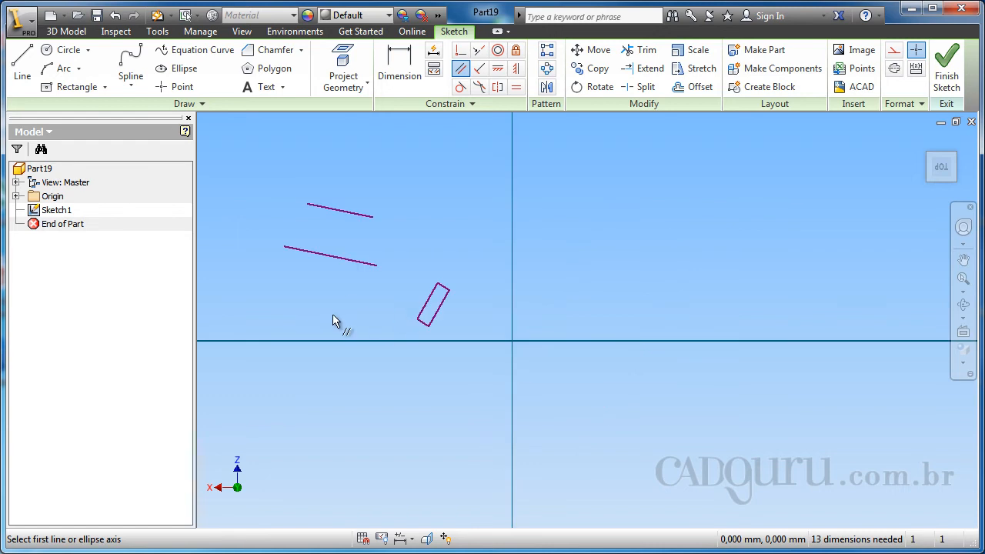
pyautogui.moveTo(321, 308)
pyautogui.mouseDown(button='middle')
pyautogui.moveTo(384, 338)
pyautogui.moveTo(436, 387)
pyautogui.mouseUp(button='middle')
pyautogui.scroll(2, 399, 328)
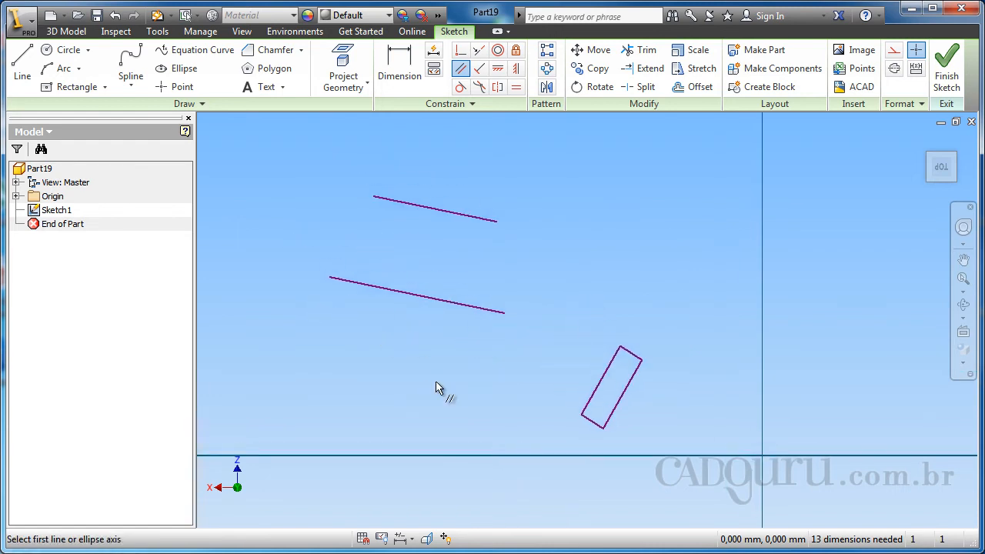
pyautogui.press('Escape')
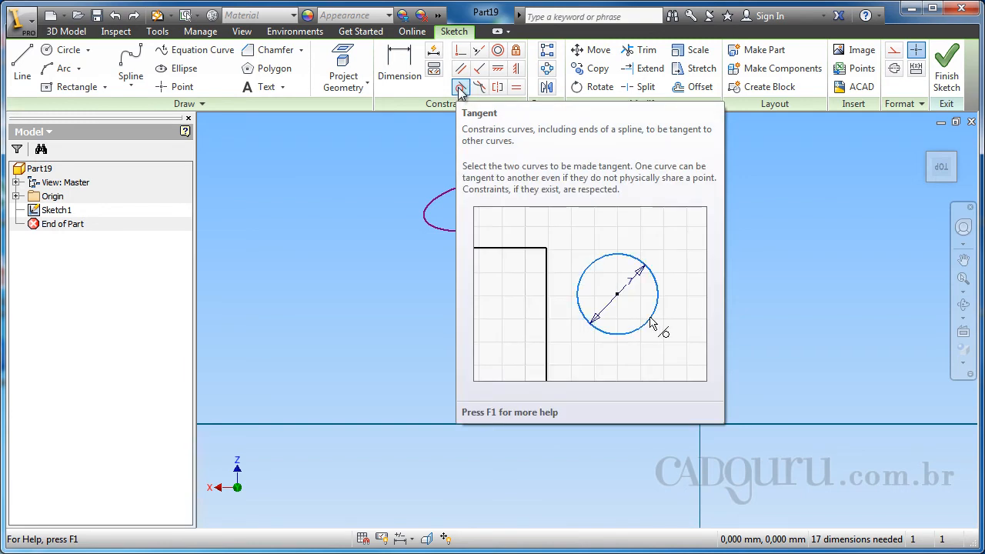
# Step: Apply a tangent constraint between the circle and the slanted line above it
pyautogui.click(460, 88)
pyautogui.moveTo(459, 365); pyautogui.dragTo(467, 302, button='middle')
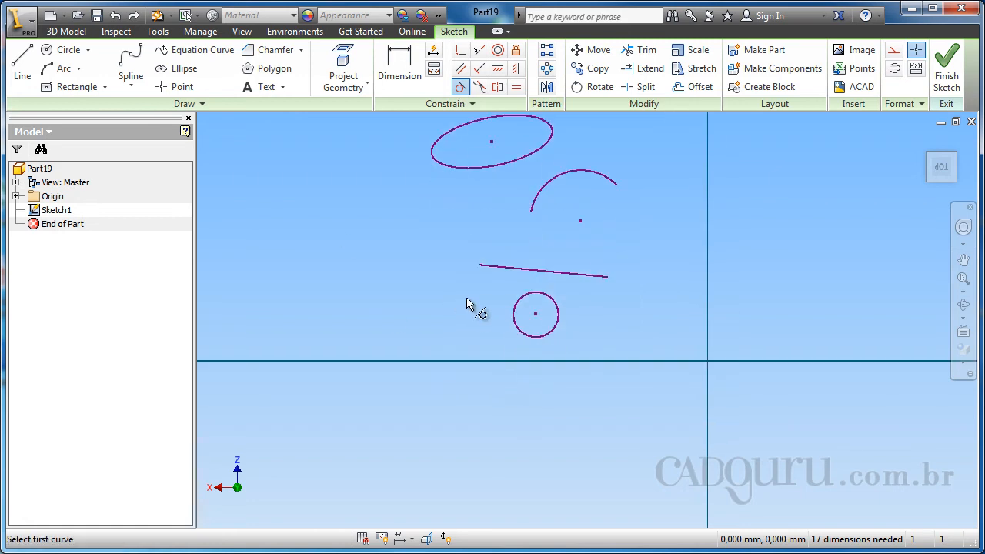
pyautogui.scroll(-3, 467, 301)
pyautogui.moveTo(625, 298)
pyautogui.mouseDown(button='middle')
pyautogui.moveTo(587, 316)
pyautogui.moveTo(533, 306)
pyautogui.moveTo(515, 337)
pyautogui.moveTo(532, 351)
pyautogui.mouseUp(button='middle')
pyautogui.scroll(-3, 532, 306)
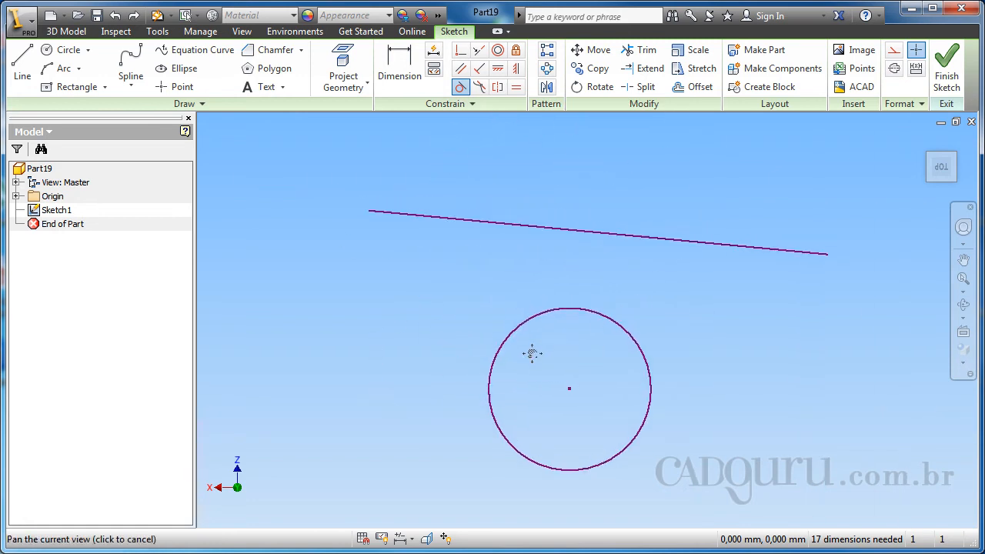
pyautogui.click(601, 317)
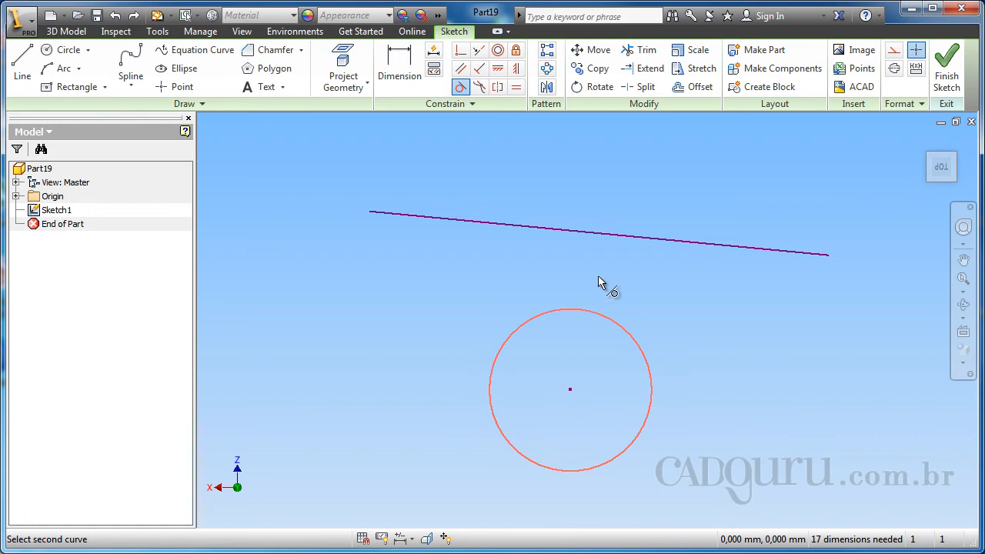
pyautogui.click(617, 237)
pyautogui.scroll(5, 501, 275)
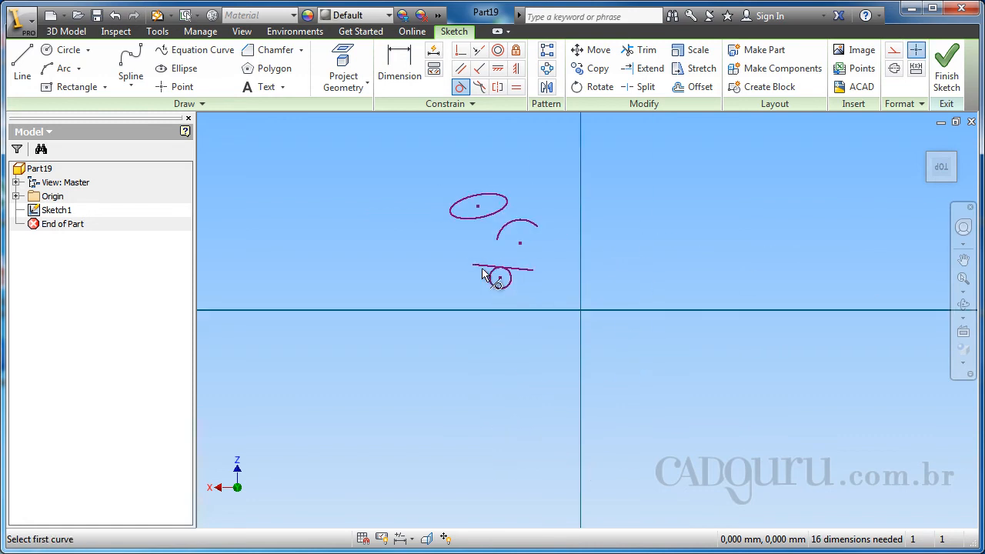
# Step: Apply a tangent constraint between the ellipse and the arc beside it
pyautogui.scroll(-4, 517, 313)
pyautogui.moveTo(387, 253)
pyautogui.mouseDown(button='middle')
pyautogui.moveTo(454, 315)
pyautogui.moveTo(579, 336)
pyautogui.moveTo(529, 361)
pyautogui.mouseUp(button='middle')
pyautogui.scroll(-2, 480, 294)
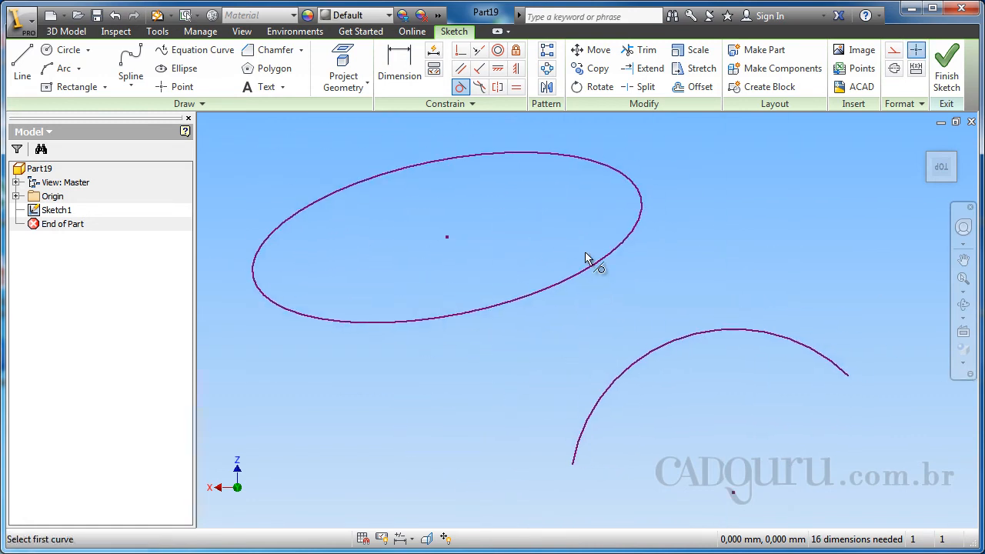
pyautogui.click(544, 295)
pyautogui.click(627, 366)
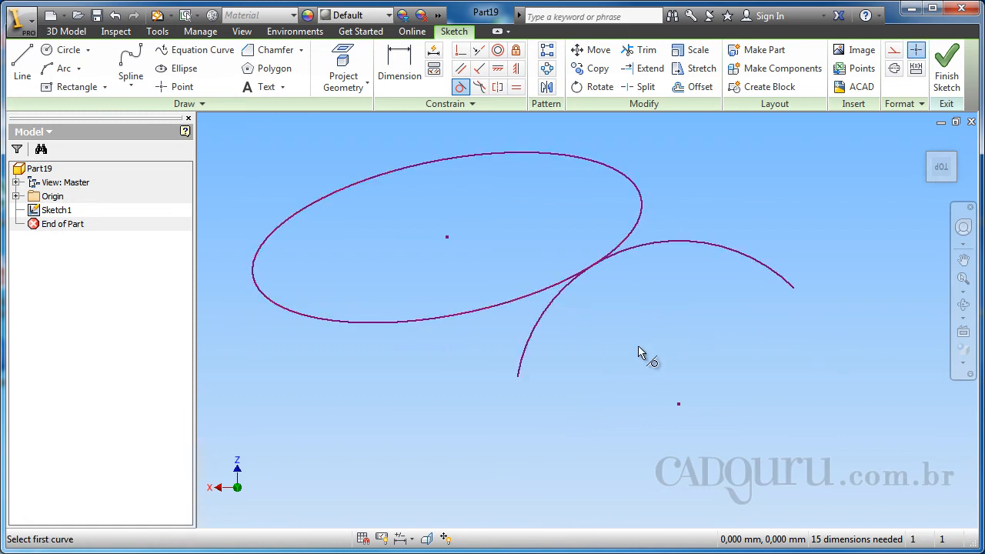
pyautogui.scroll(4, 638, 352)
pyautogui.moveTo(488, 343); pyautogui.dragTo(442, 330, button='middle')
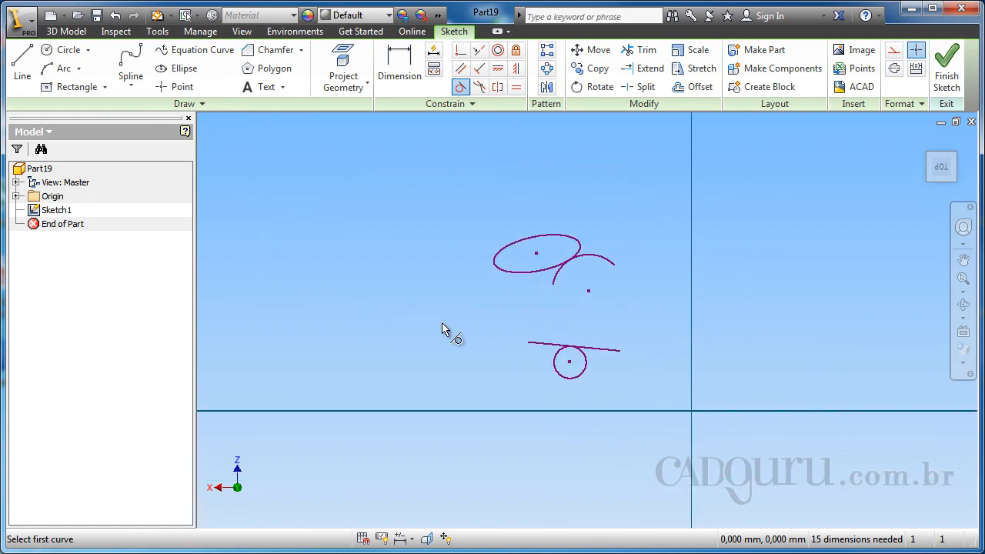
pyautogui.moveTo(490, 381)
pyautogui.mouseDown(button='middle')
pyautogui.moveTo(468, 354)
pyautogui.moveTo(451, 390)
pyautogui.moveTo(400, 428)
pyautogui.mouseUp(button='middle')
pyautogui.scroll(-3, 471, 352)
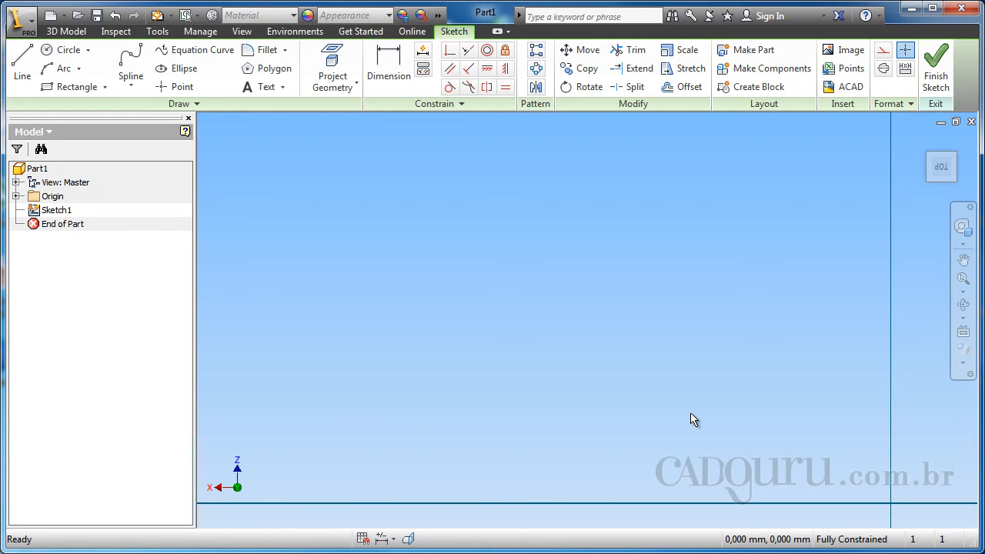
# Step: Draw two separate lines in the empty sketch, an upper one rising to the right and a lower one falling slightly to the right
pyautogui.click(22, 66)
pyautogui.click(464, 286)
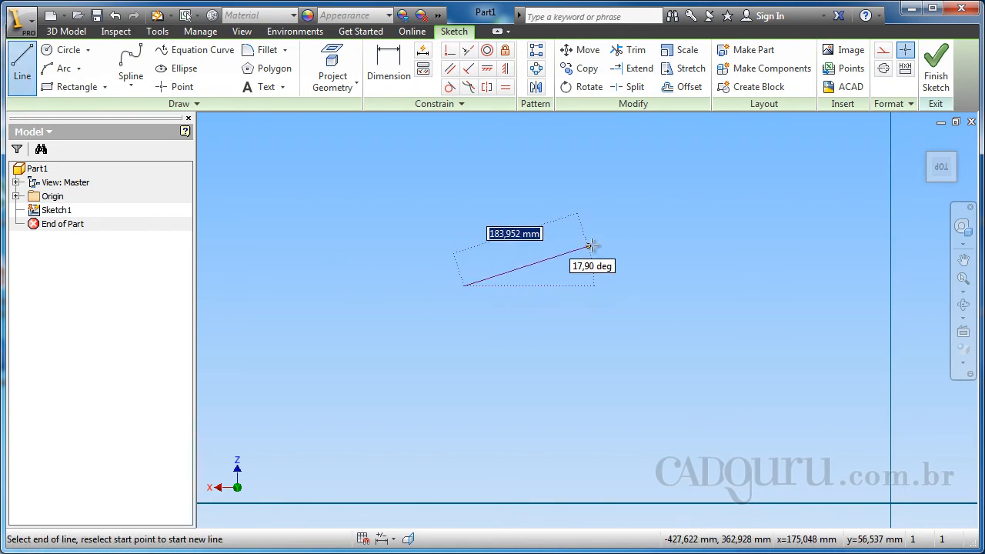
pyautogui.click(618, 239)
pyautogui.press('Escape')
pyautogui.press('l')
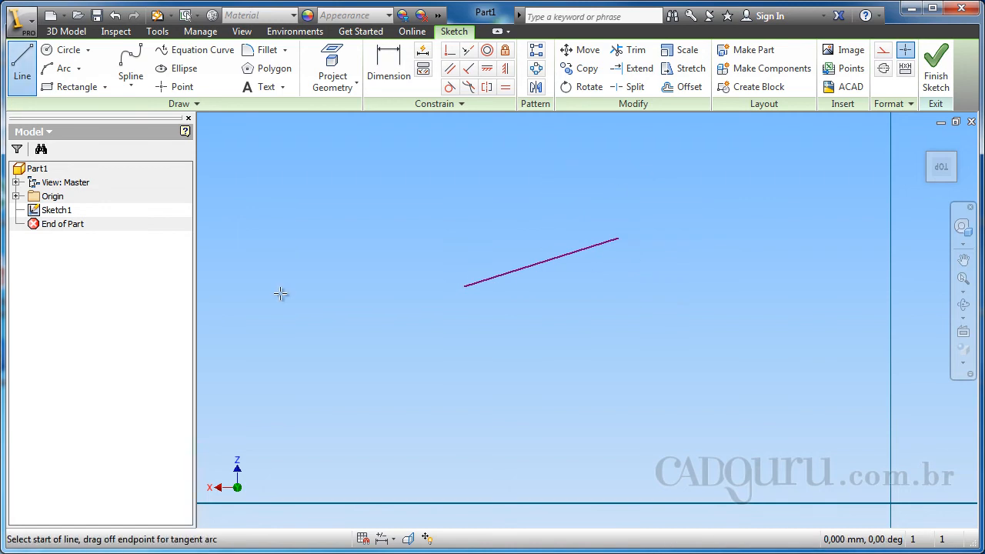
pyautogui.click(464, 379)
pyautogui.click(673, 405)
pyautogui.press('Escape')
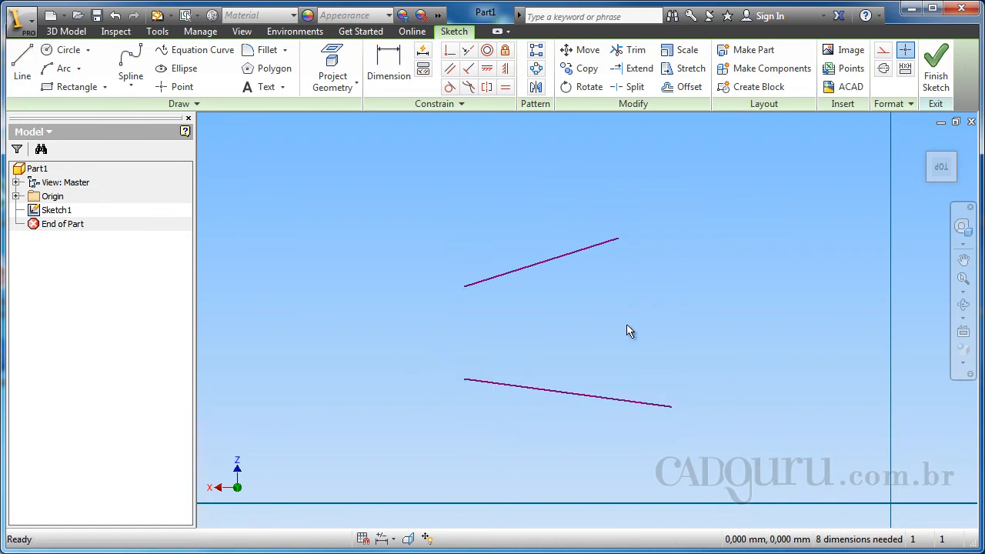
# Step: Make the lower line parallel to the upper line, and pull its right endpoint slightly downward to test the constraint
pyautogui.moveTo(564, 341); pyautogui.dragTo(549, 330, button='middle')
pyautogui.click(450, 67)
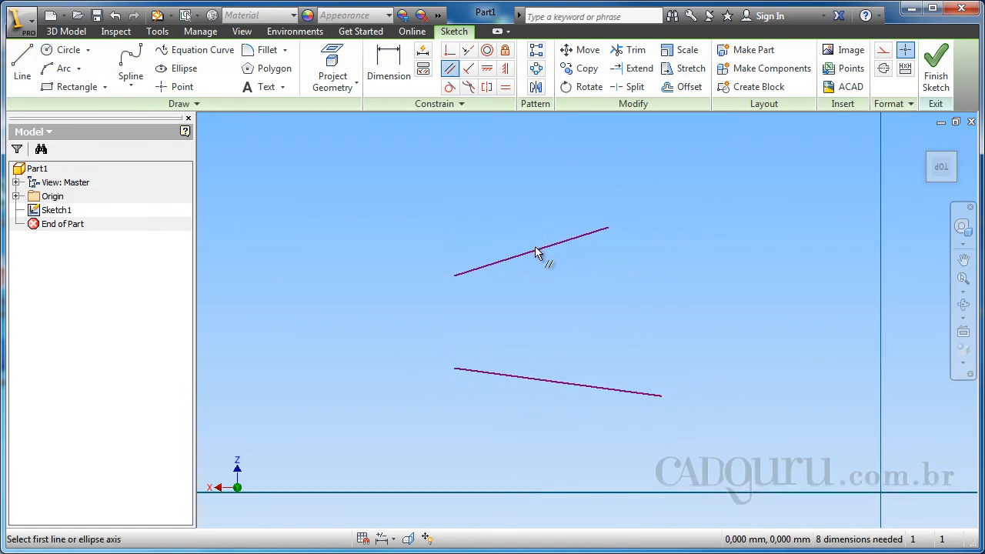
pyautogui.click(537, 250)
pyautogui.click(547, 383)
pyautogui.press('Escape')
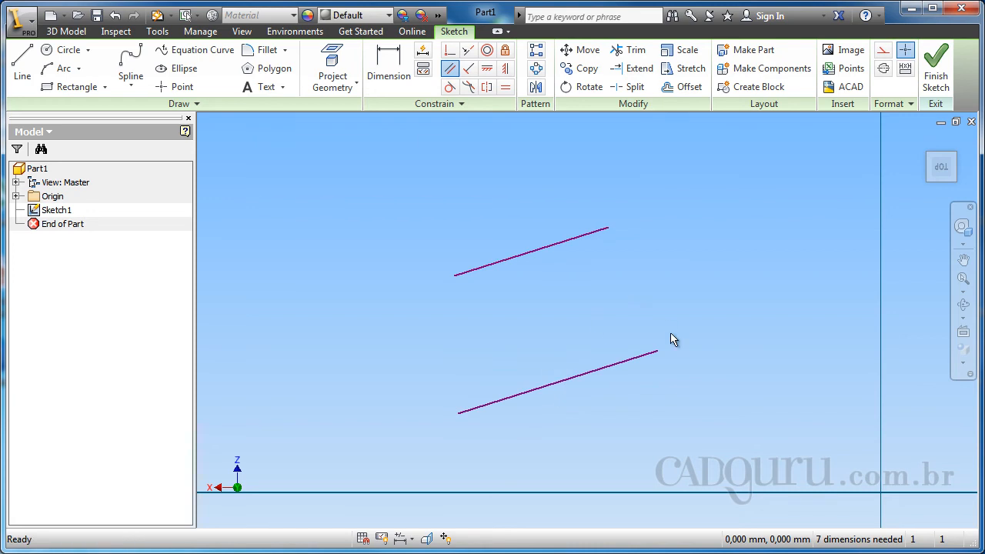
pyautogui.moveTo(660, 354)
pyautogui.mouseDown()
pyautogui.moveTo(622, 295)
pyautogui.moveTo(698, 392)
pyautogui.moveTo(592, 288)
pyautogui.moveTo(680, 393)
pyautogui.moveTo(642, 301)
pyautogui.moveTo(609, 276)
pyautogui.moveTo(672, 402)
pyautogui.moveTo(629, 293)
pyautogui.moveTo(668, 406)
pyautogui.moveTo(658, 366)
pyautogui.mouseUp()
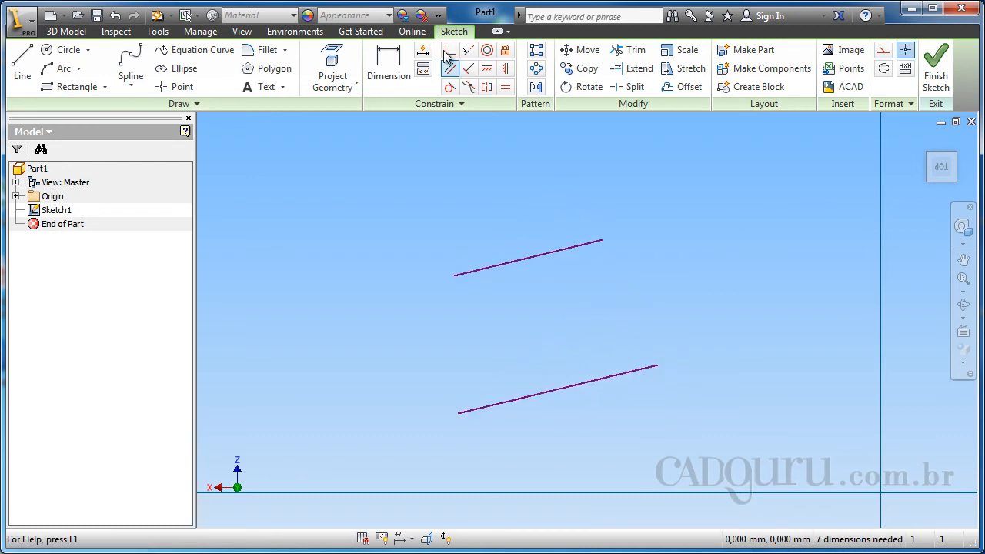
# Step: Draw a steep, nearly vertical line to the right of the two parallel lines
pyautogui.click(15, 62)
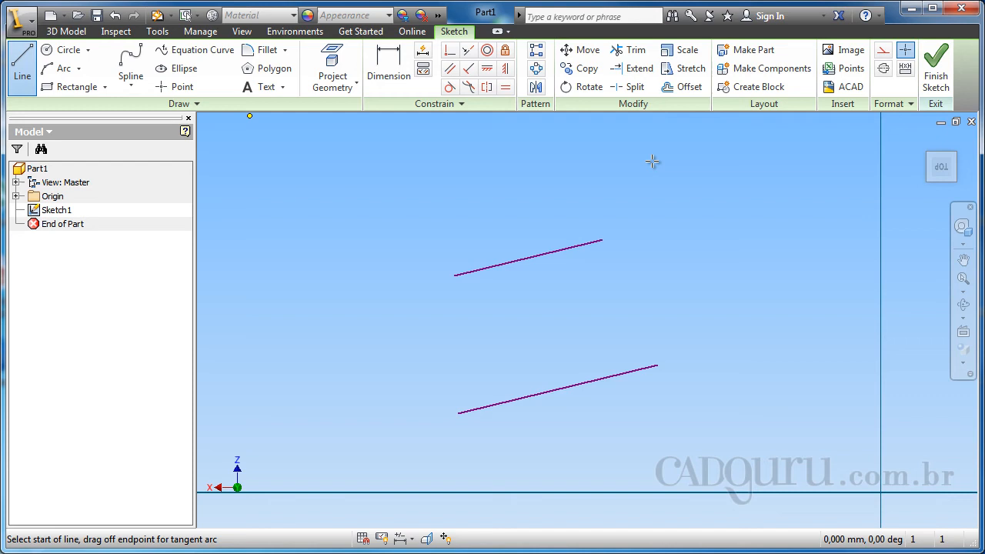
pyautogui.click(753, 188)
pyautogui.click(732, 338)
pyautogui.press('Escape')
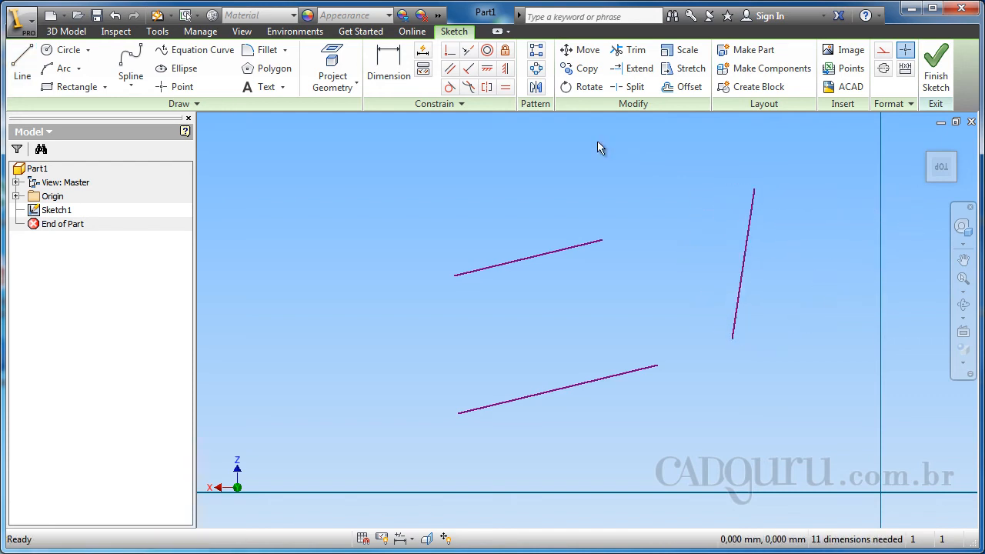
# Step: Apply coincident constraints joining the right endpoints of the two parallel lines to the upper and lower ends of the steep line
pyautogui.click(451, 55)
pyautogui.click(605, 241)
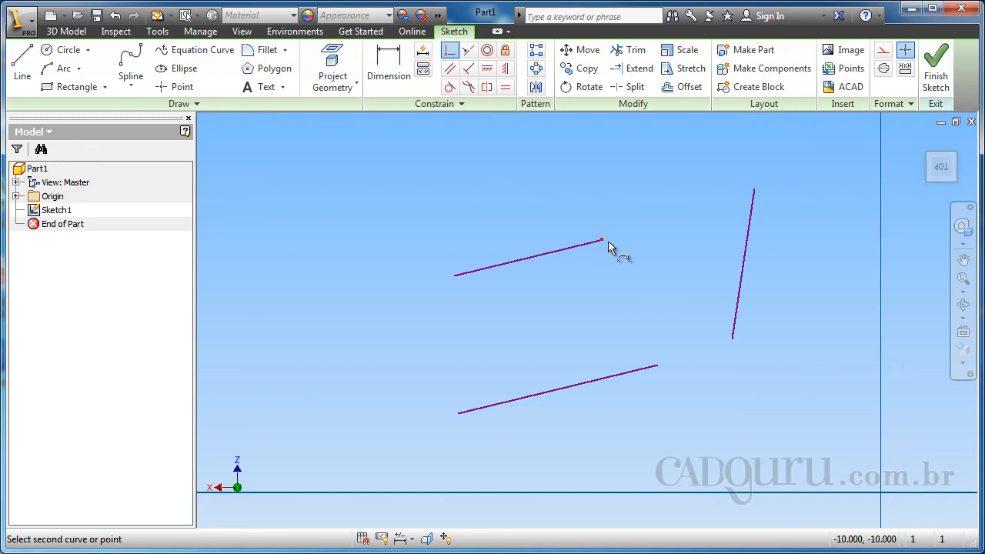
pyautogui.click(755, 188)
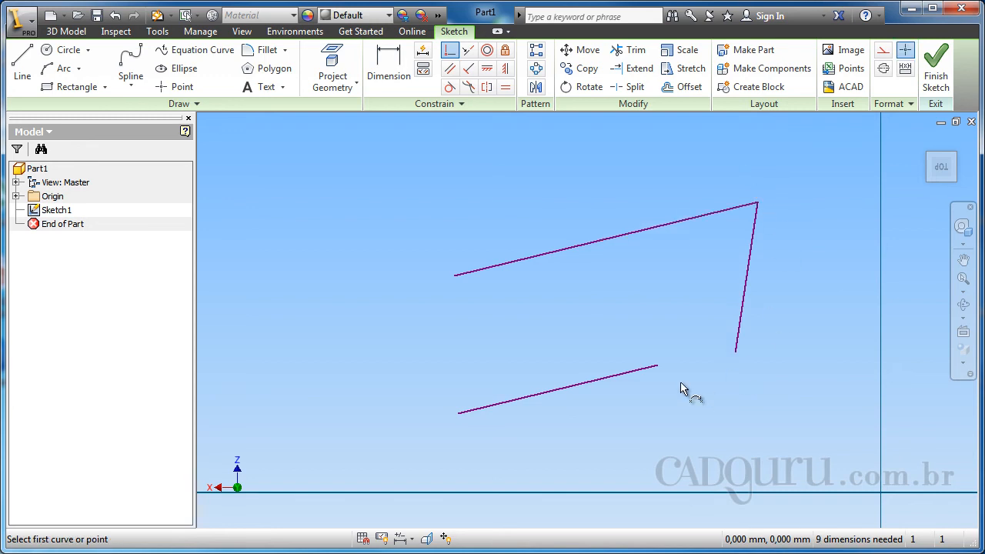
pyautogui.click(658, 366)
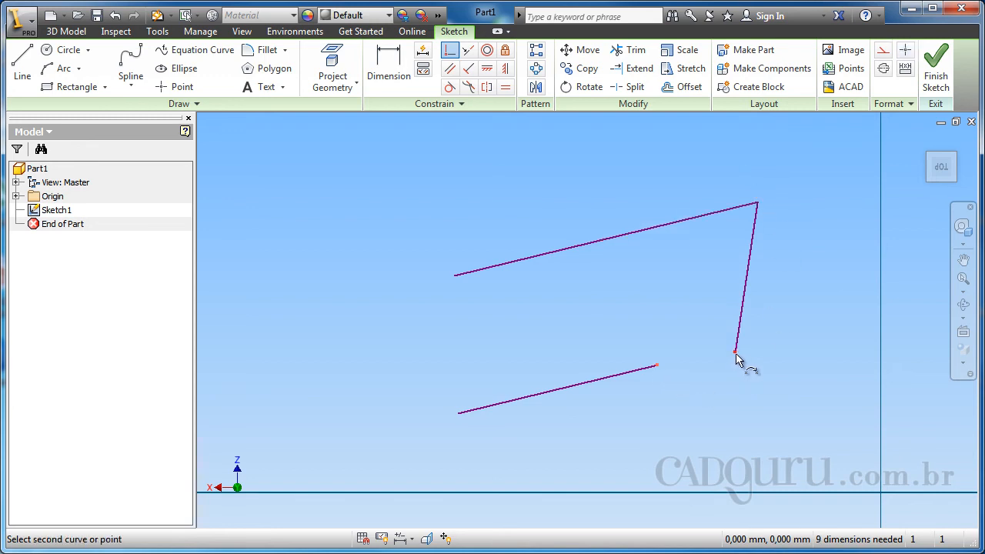
pyautogui.click(736, 354)
pyautogui.press('Escape')
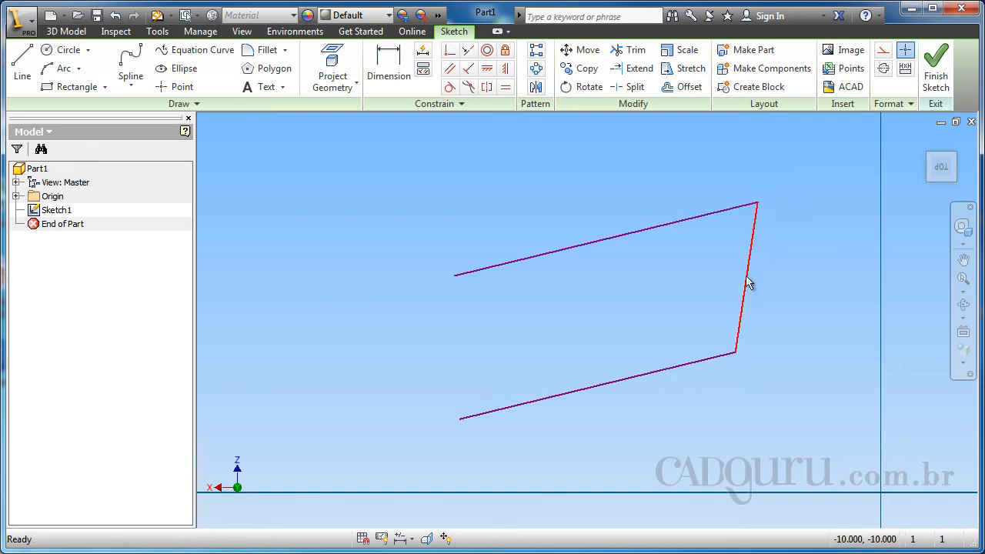
# Step: Move the steep line inward to shorten the open profile, and pull its upper corner down and inward to tilt the connected lines
pyautogui.keyDown('ctrl'); pyautogui.moveTo(746, 276); pyautogui.dragTo(693, 310); pyautogui.keyUp('ctrl')
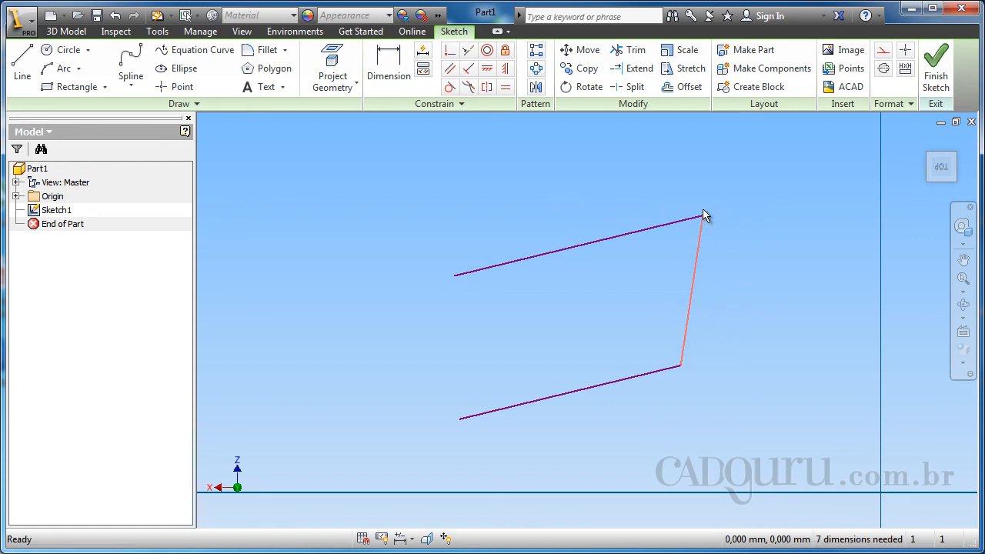
pyautogui.moveTo(707, 221)
pyautogui.mouseDown()
pyautogui.moveTo(651, 304)
pyautogui.moveTo(700, 222)
pyautogui.moveTo(754, 211)
pyautogui.moveTo(635, 308)
pyautogui.moveTo(669, 227)
pyautogui.moveTo(747, 194)
pyautogui.moveTo(678, 266)
pyautogui.moveTo(668, 256)
pyautogui.mouseUp()
pyautogui.moveTo(517, 323); pyautogui.dragTo(531, 294, button='middle')
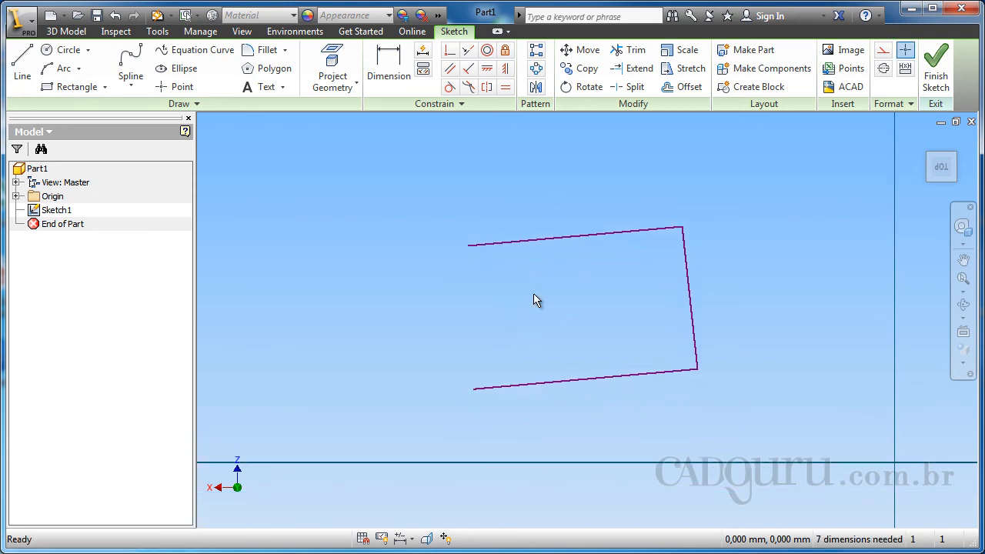
# Step: Draw a circle at the open end of the profile, centred between the two parallel lines
pyautogui.click(66, 49)
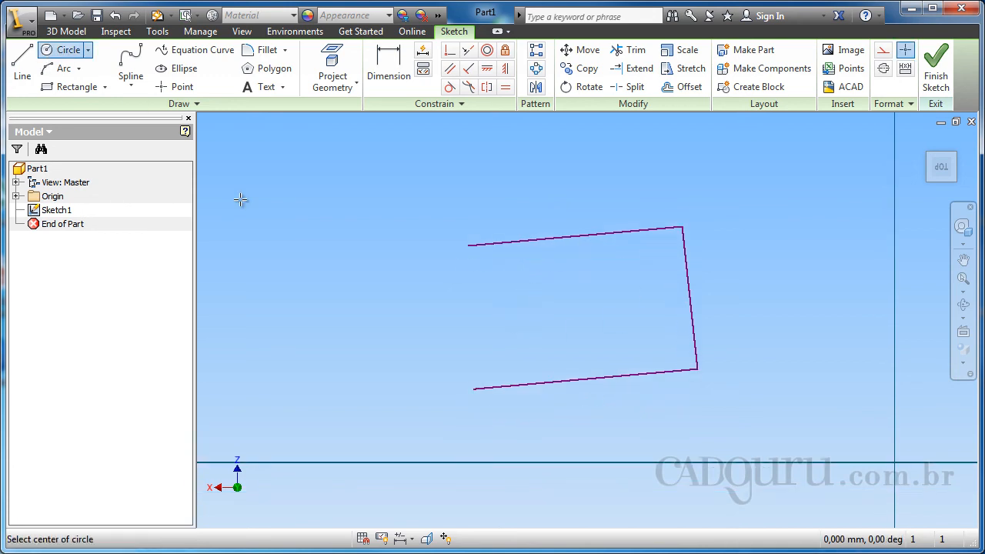
pyautogui.click(440, 329)
pyautogui.click(383, 286)
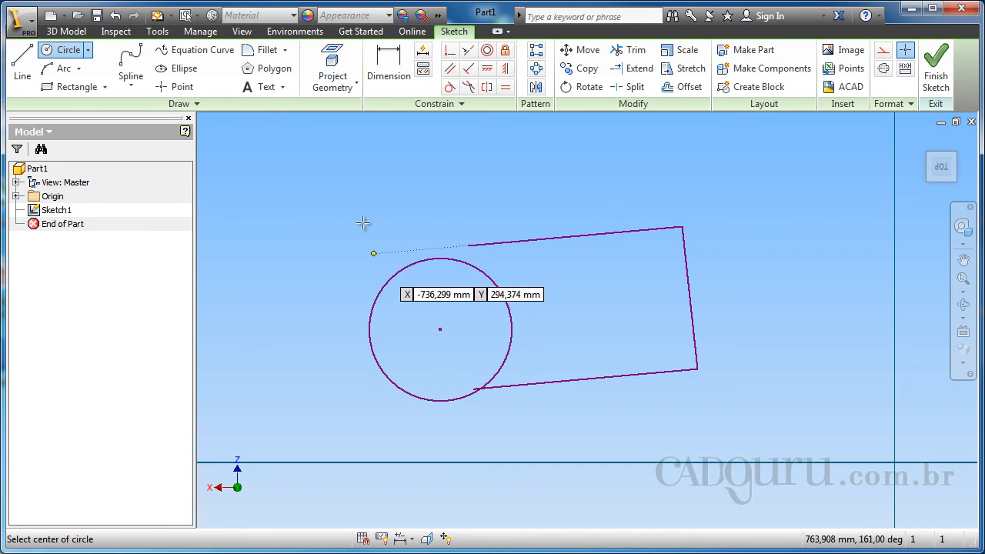
pyautogui.press('Escape')
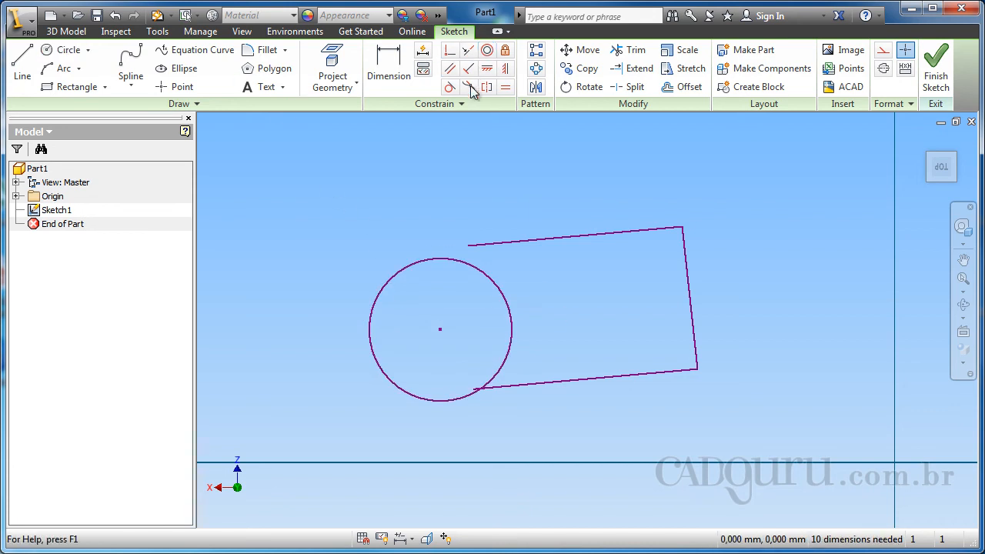
# Step: Apply tangent constraints between the circle and both parallel lines, and move the circle's centre toward the inside of the profile
pyautogui.click(450, 88)
pyautogui.click(458, 262)
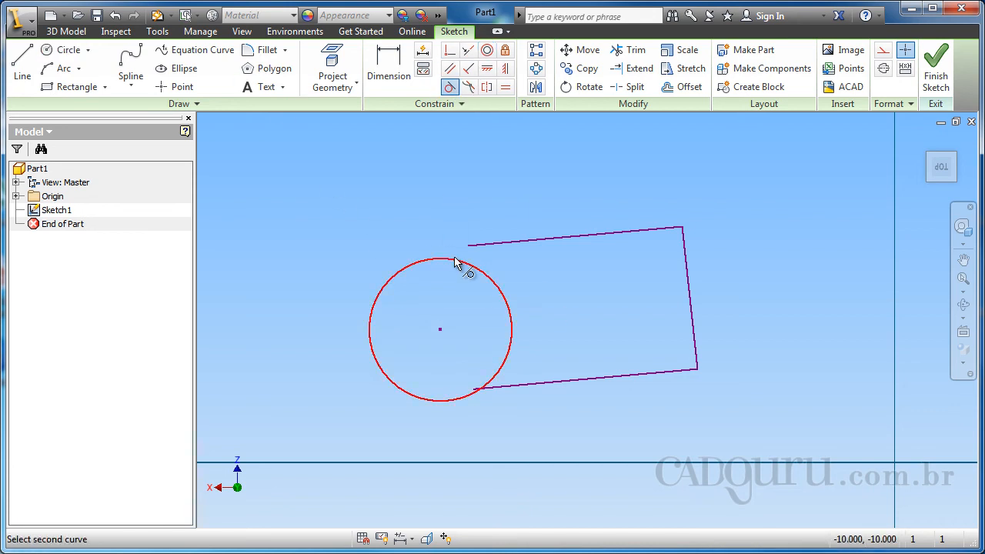
pyautogui.click(493, 245)
pyautogui.click(493, 369)
pyautogui.click(514, 387)
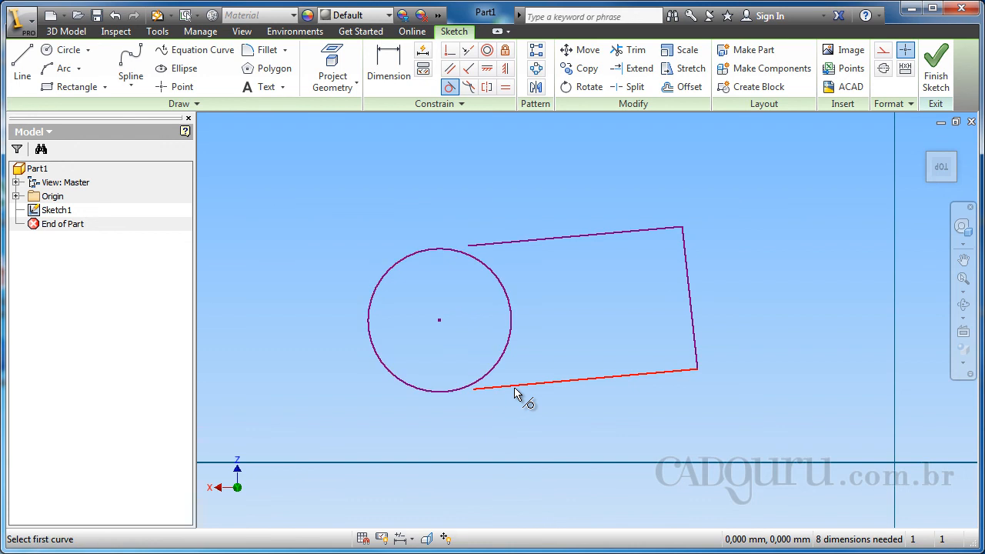
pyautogui.press('Escape')
pyautogui.moveTo(441, 322); pyautogui.dragTo(488, 308)
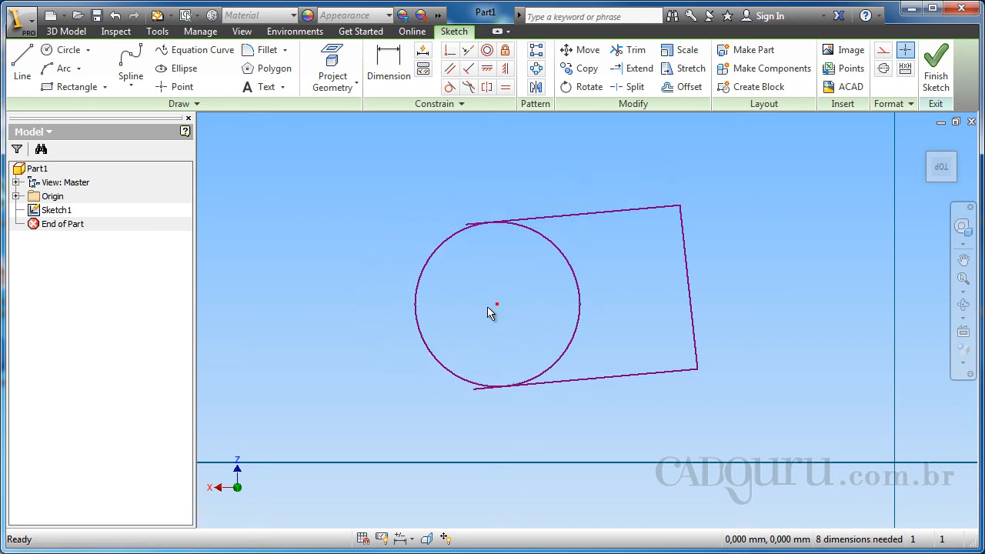